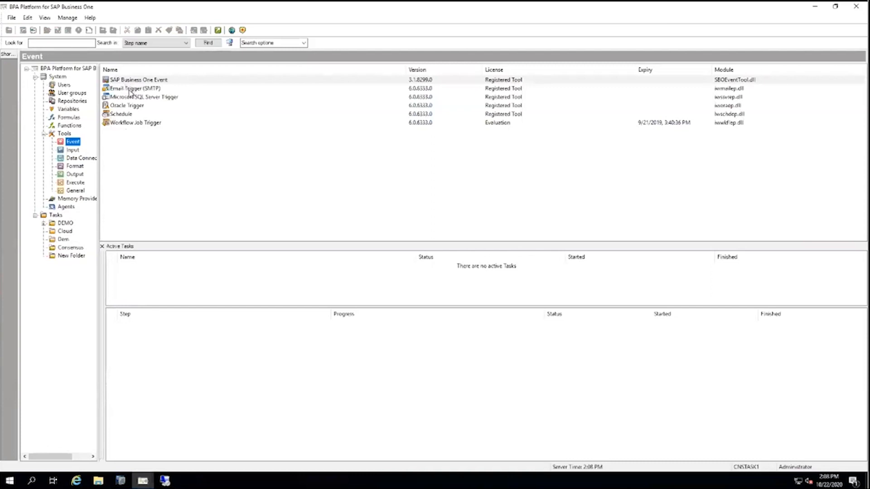
Review the Event tools, from the Email, Microsoft SQL Server and Oracle triggers to Schedule and Workflow Job Trigger.
{"action": "left_click", "coordinate": [129, 90]}
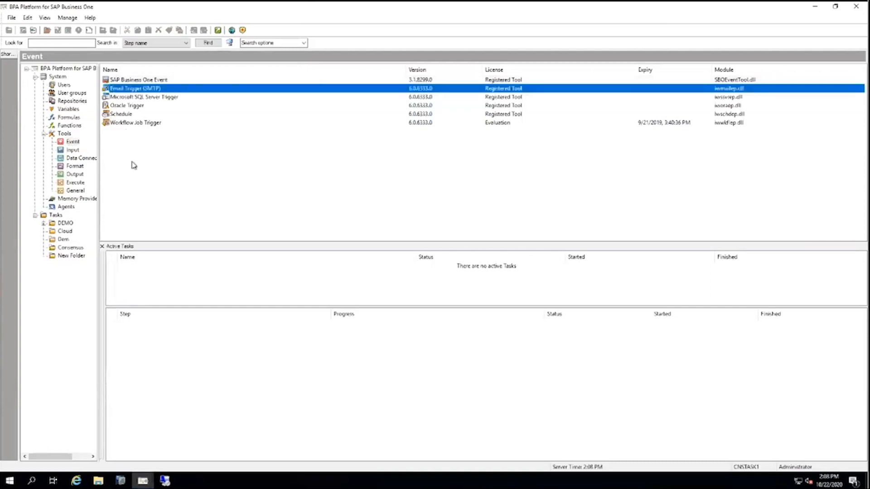
{"action": "left_click", "coordinate": [128, 98]}
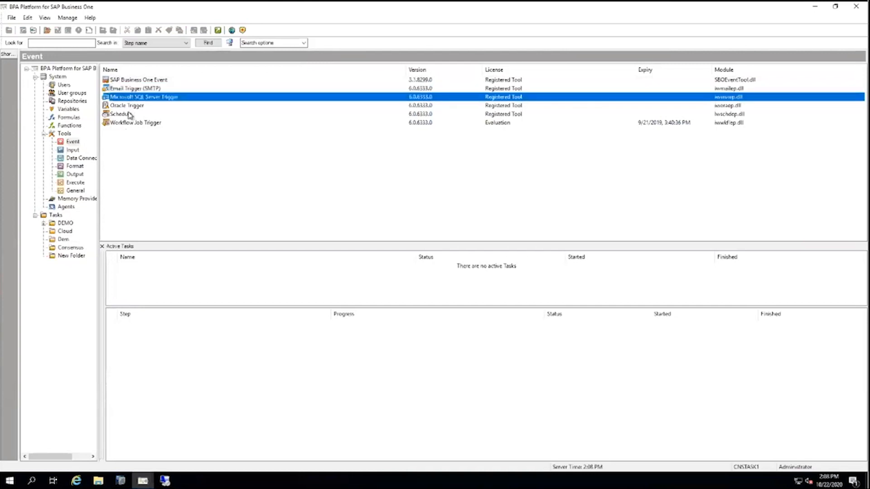
{"action": "left_click", "coordinate": [128, 114]}
{"action": "left_click", "coordinate": [124, 98]}
{"action": "left_click", "coordinate": [129, 106]}
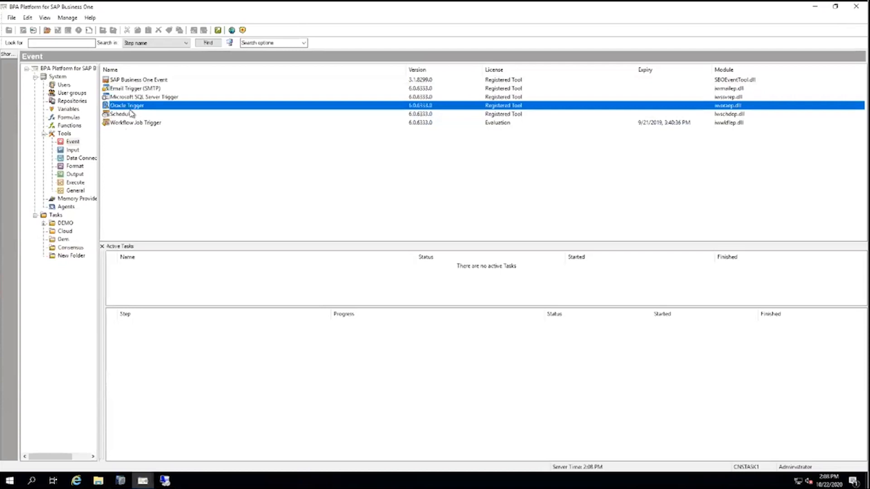
{"action": "left_click", "coordinate": [125, 117]}
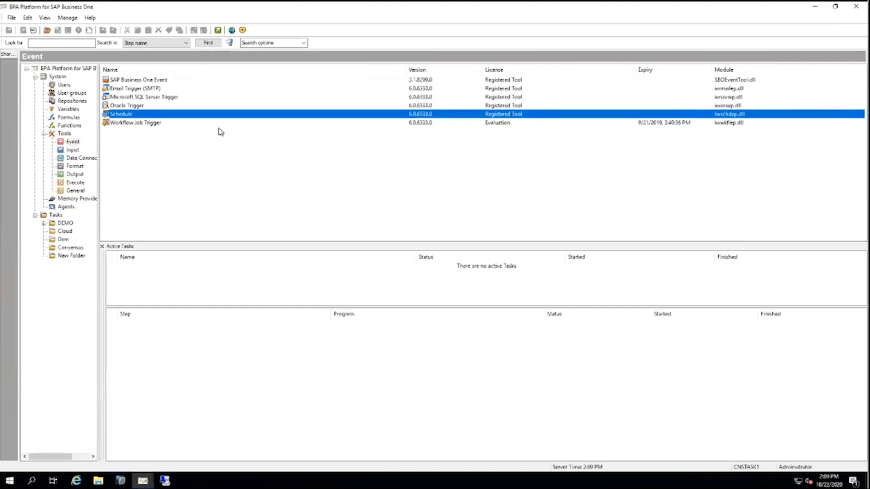
{"action": "left_click", "coordinate": [168, 124]}
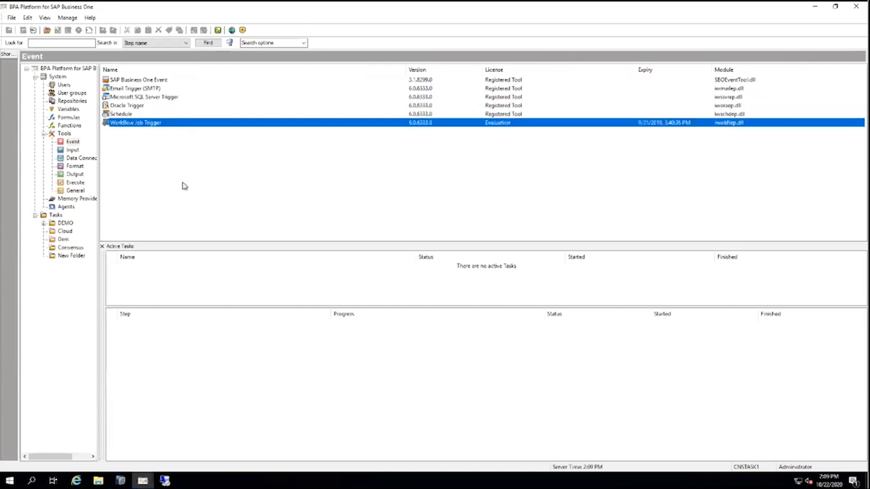
Examine the Input tools, including the ODBC and OLEDB database queries and the flat file and XML document imports.
{"action": "left_click", "coordinate": [69, 150]}
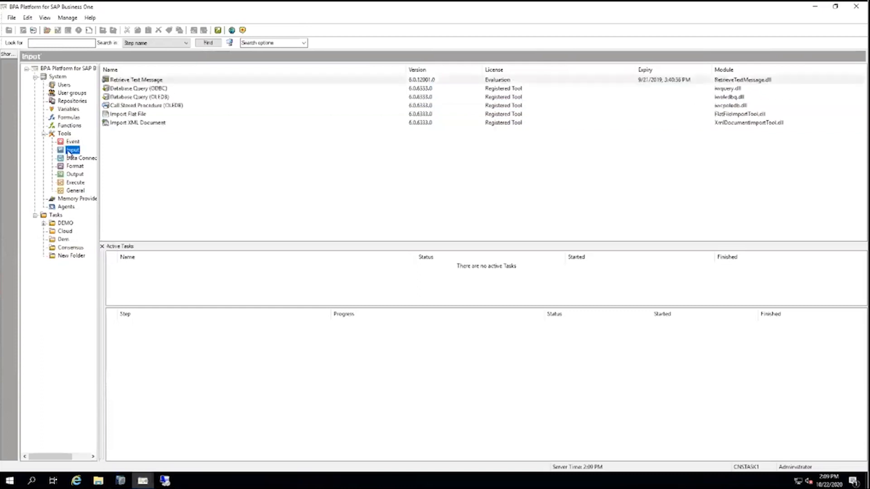
{"action": "left_click", "coordinate": [142, 90]}
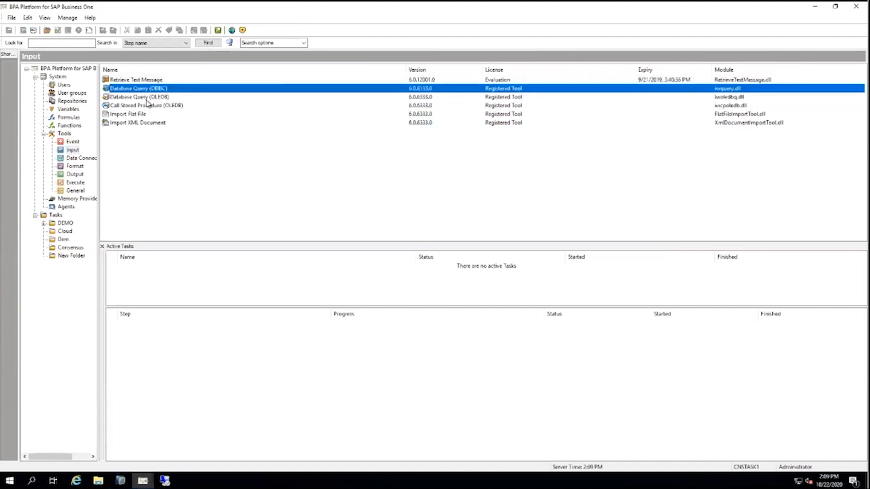
{"action": "left_click", "coordinate": [146, 100]}
{"action": "left_click", "coordinate": [145, 91]}
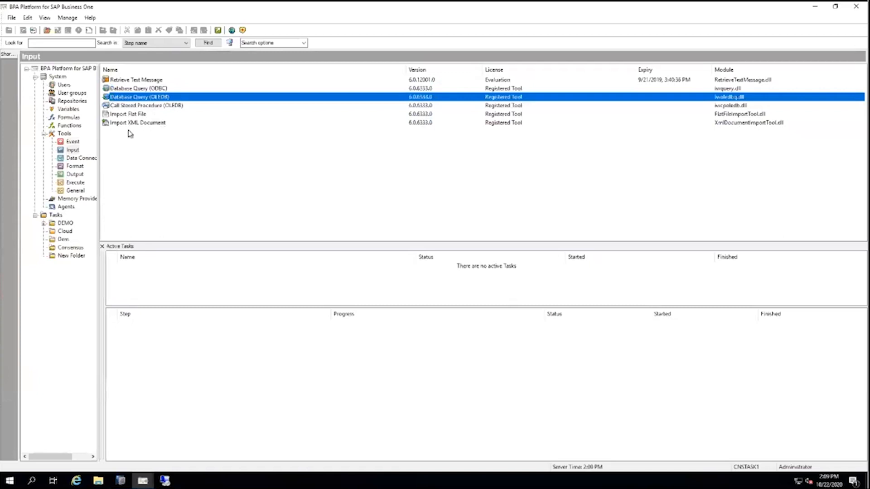
{"action": "left_click", "coordinate": [144, 115]}
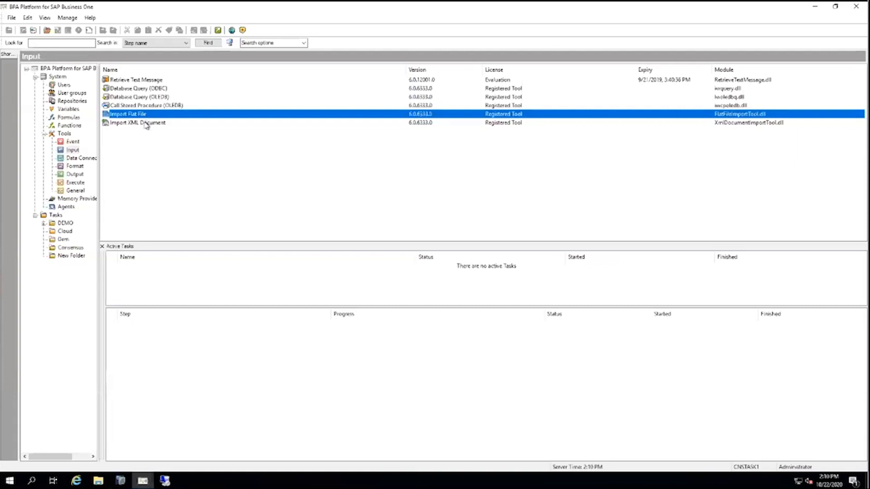
{"action": "left_click", "coordinate": [143, 124]}
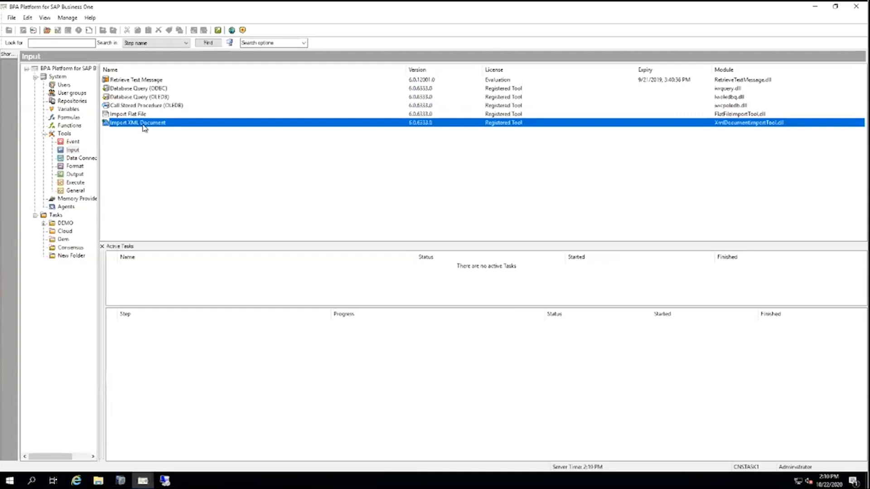
Examine the Data Connectors tools, covering OLEDB queries and stored procedures, Web Service, Applications Platform and both SAP Business One integrations.
{"action": "left_click", "coordinate": [74, 158]}
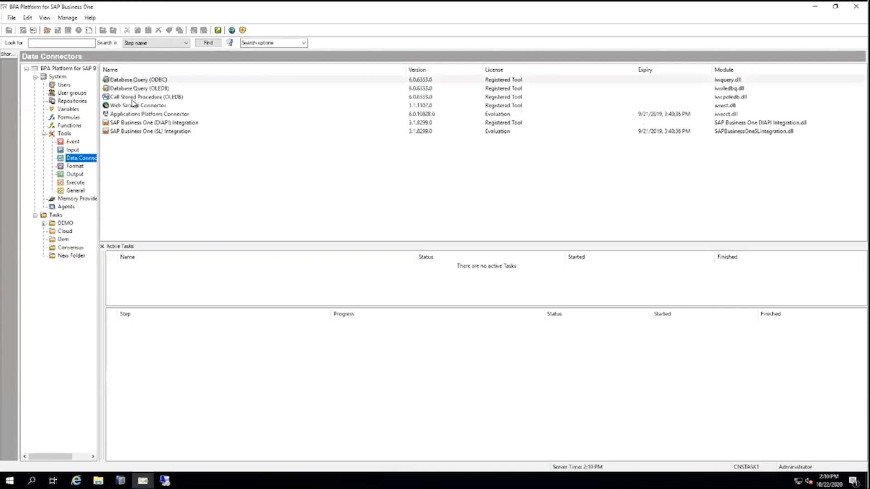
{"action": "left_click", "coordinate": [139, 89]}
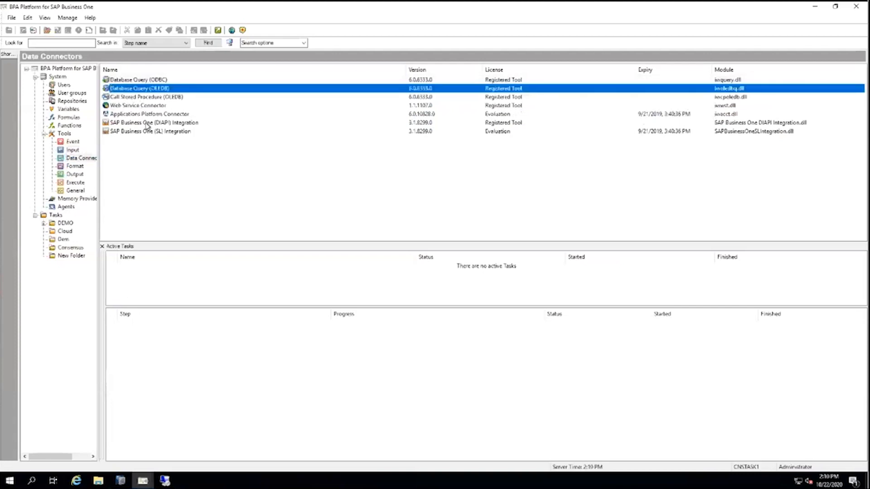
{"action": "left_click", "coordinate": [154, 97]}
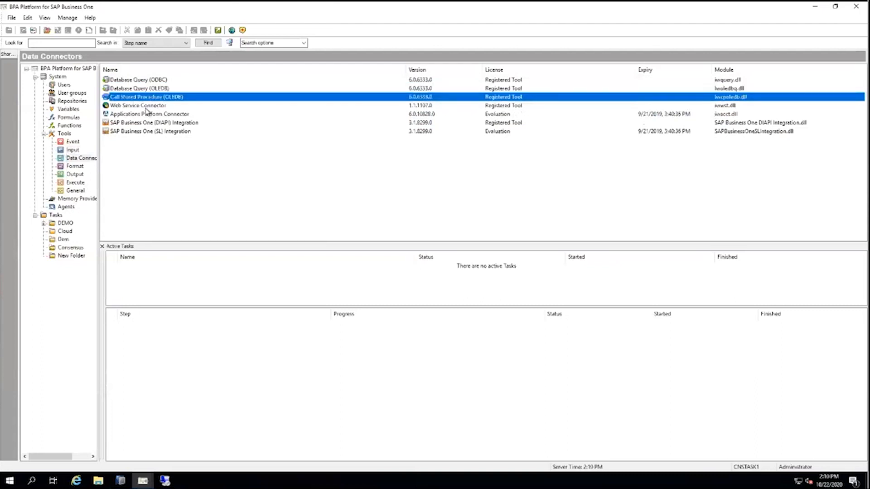
{"action": "left_click", "coordinate": [146, 108]}
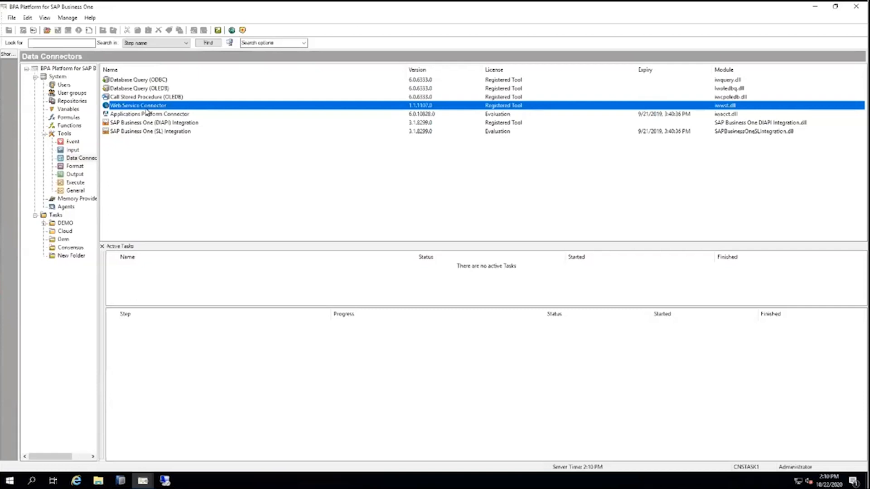
{"action": "left_click", "coordinate": [140, 115]}
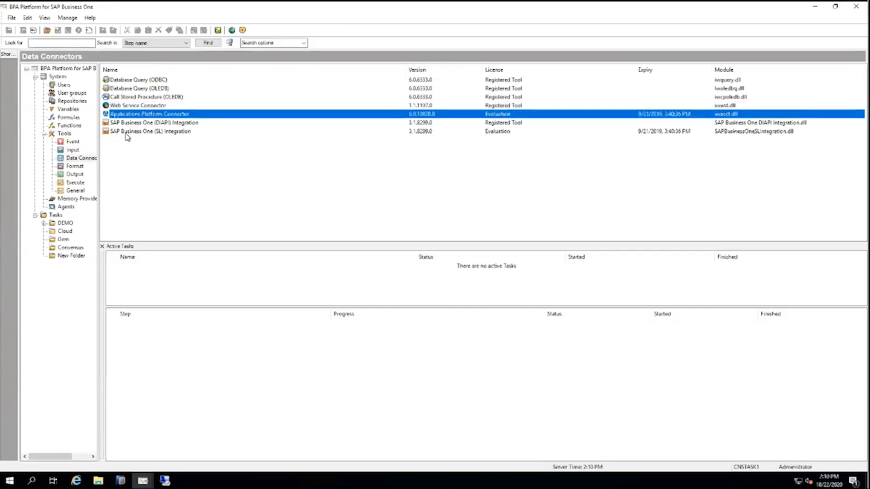
{"action": "left_click", "coordinate": [130, 124]}
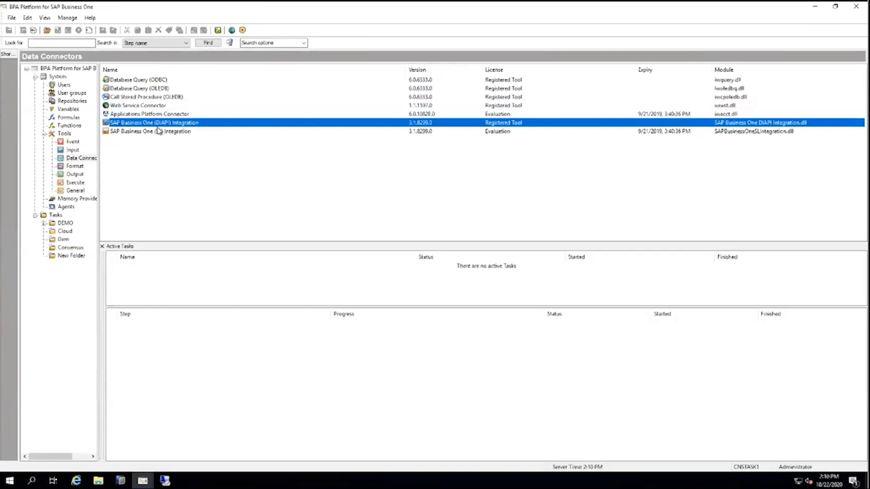
{"action": "left_click", "coordinate": [139, 131]}
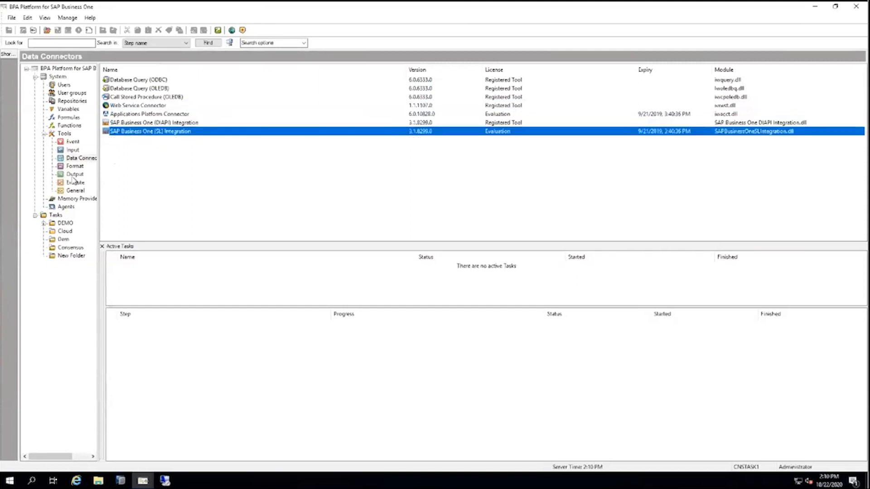
Sort the Format tools by name and review the recordset/XML converters and the flat file, HTML and text formatters.
{"action": "left_click", "coordinate": [76, 167]}
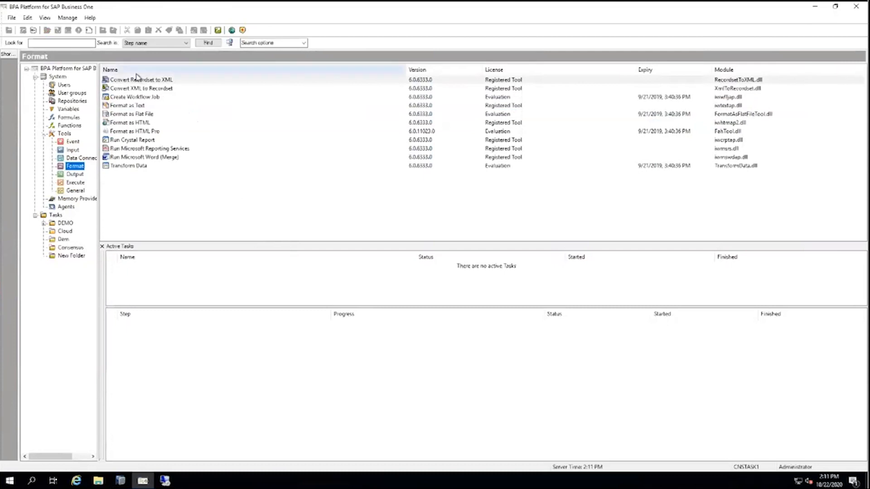
{"action": "left_click", "coordinate": [139, 79]}
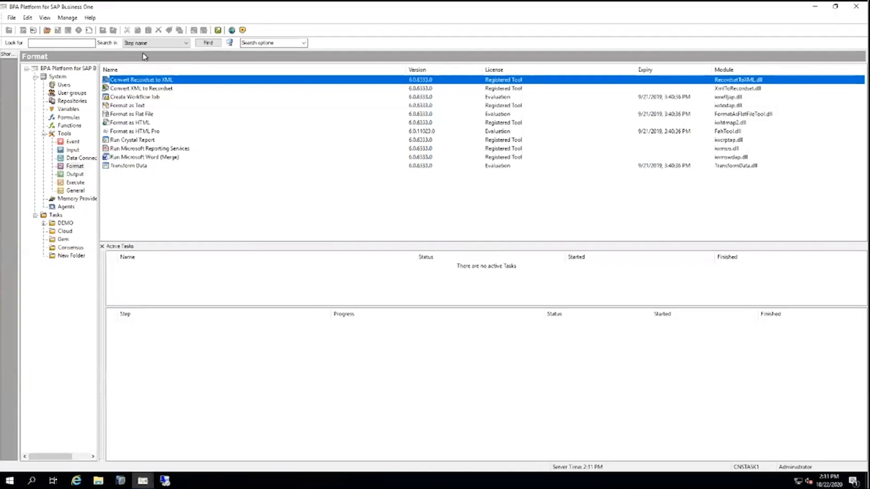
{"action": "left_click", "coordinate": [142, 89]}
{"action": "left_click", "coordinate": [157, 71]}
{"action": "left_click", "coordinate": [157, 79]}
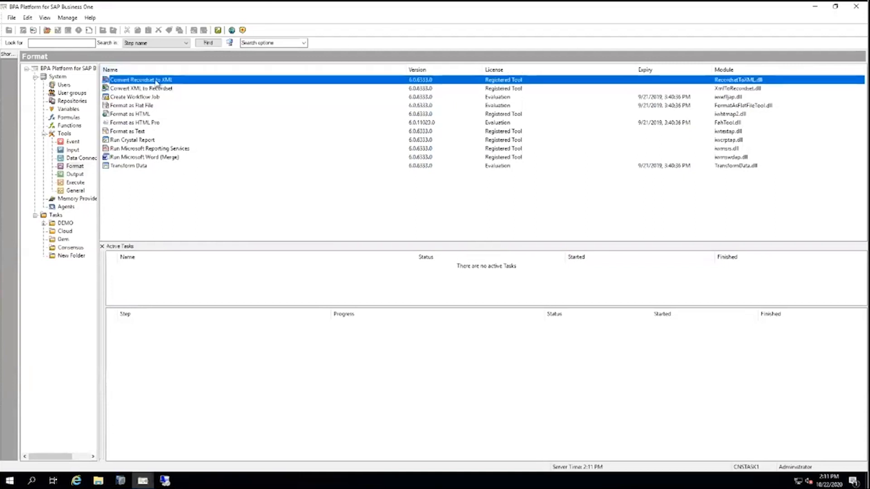
{"action": "left_click", "coordinate": [155, 89]}
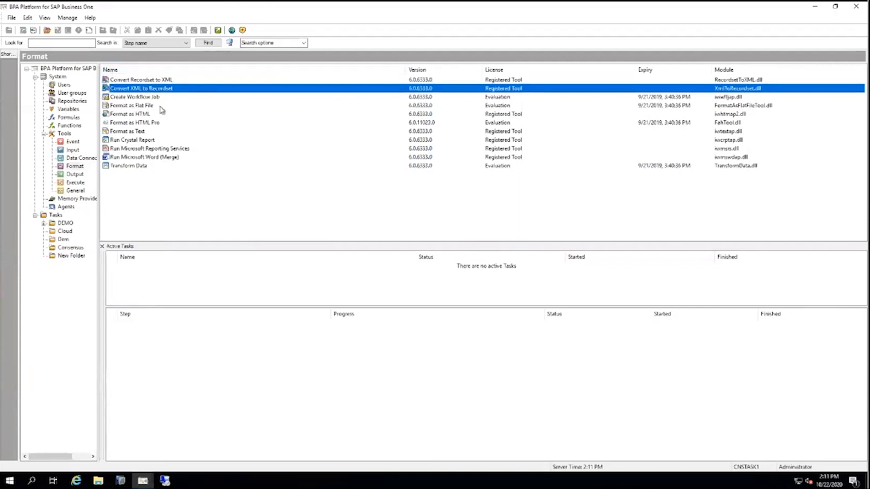
{"action": "left_click", "coordinate": [160, 106]}
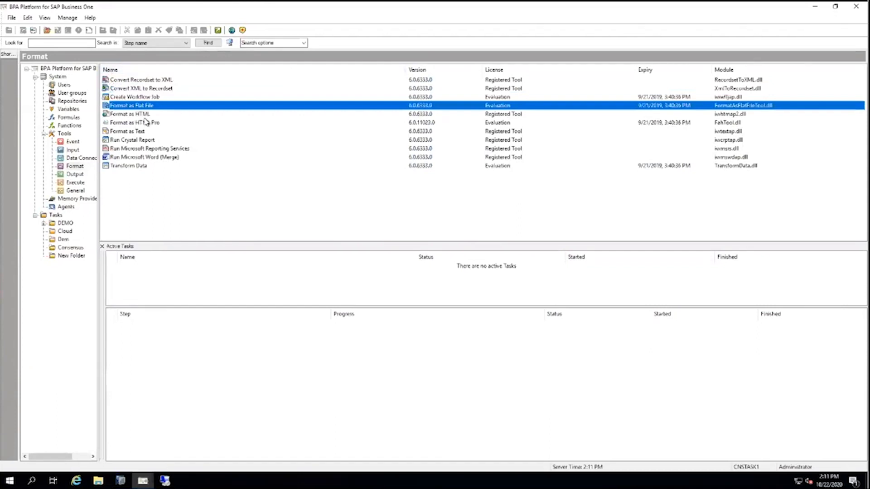
{"action": "left_click", "coordinate": [144, 115]}
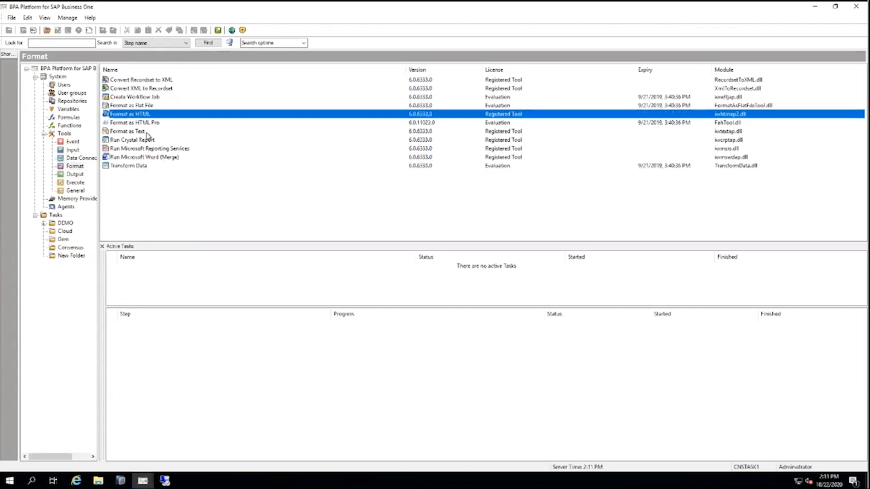
{"action": "left_click", "coordinate": [147, 133]}
Review the Format category's reporting and transformation tools: Run Crystal Report, Run Microsoft Reporting Services and Transform Data.
{"action": "left_click", "coordinate": [156, 147]}
{"action": "left_click", "coordinate": [156, 143]}
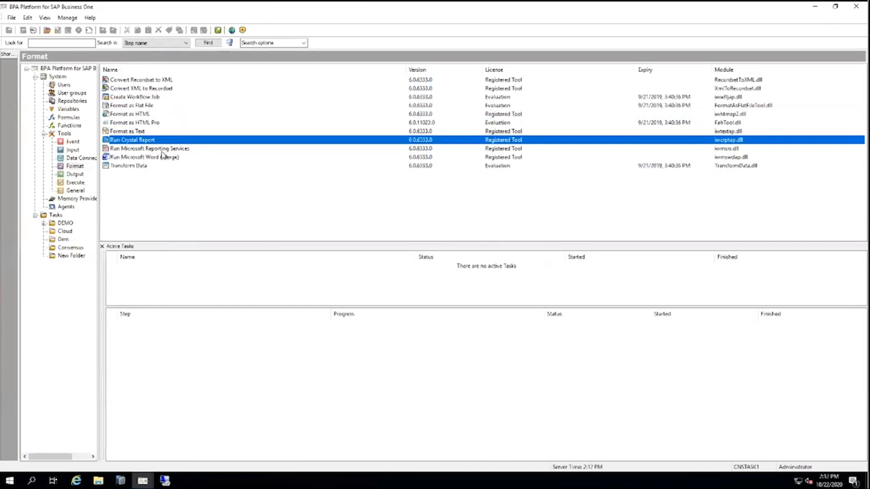
{"action": "left_click", "coordinate": [162, 150]}
{"action": "left_click", "coordinate": [146, 141]}
{"action": "left_click", "coordinate": [138, 167]}
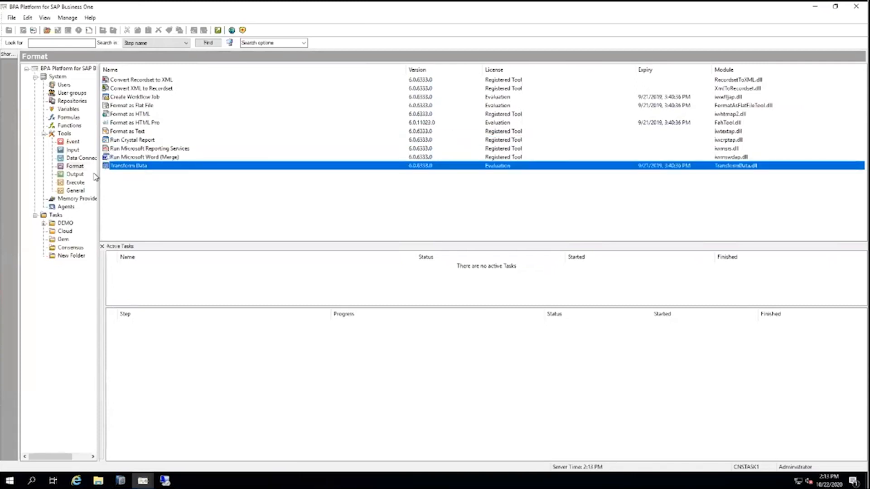
{"action": "left_click", "coordinate": [131, 149]}
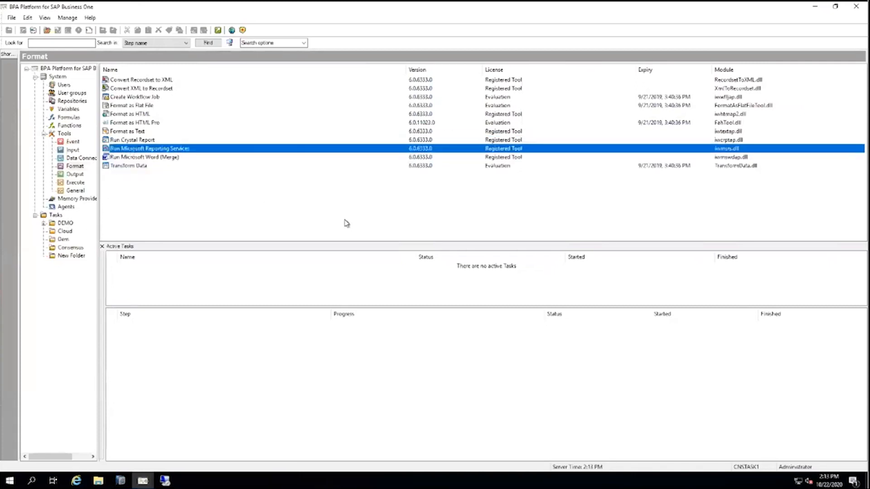
Examine the Output tools: Print Document, Save File, Send Email (SMTP), Send Fax (Tobit) and Transfer File (FTP).
{"action": "left_click", "coordinate": [74, 175]}
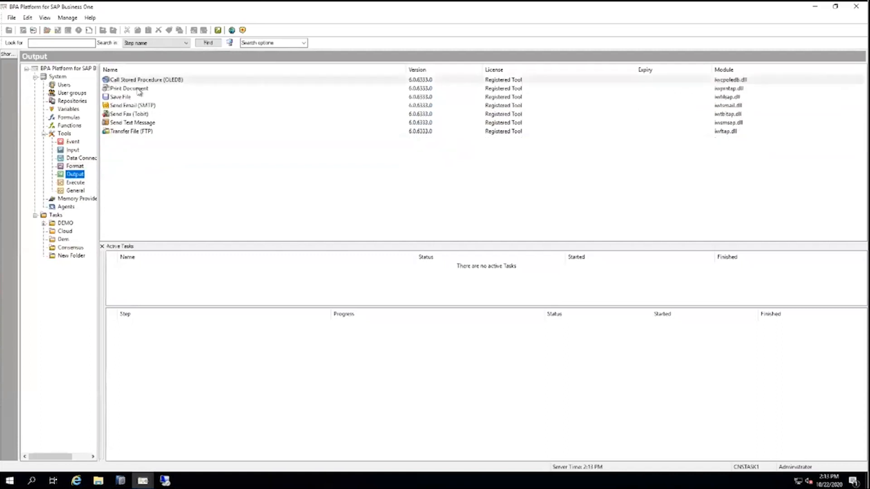
{"action": "left_click", "coordinate": [129, 89]}
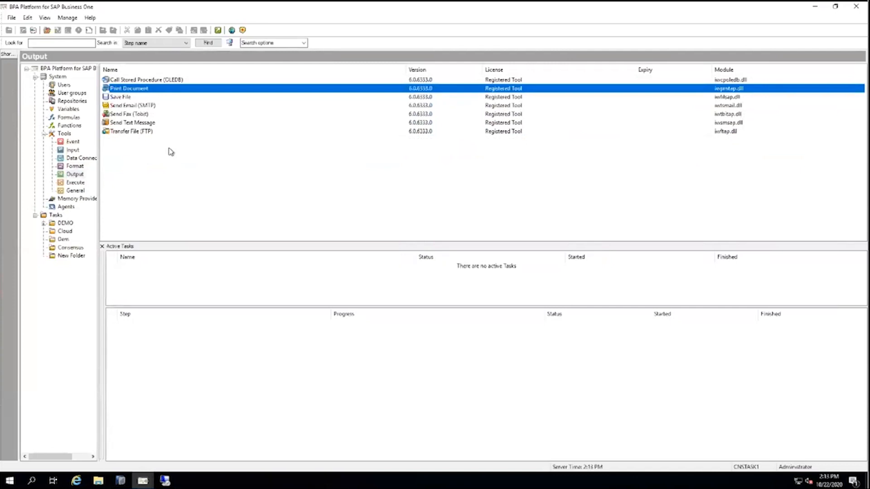
{"action": "left_click", "coordinate": [139, 113]}
{"action": "left_click", "coordinate": [134, 106]}
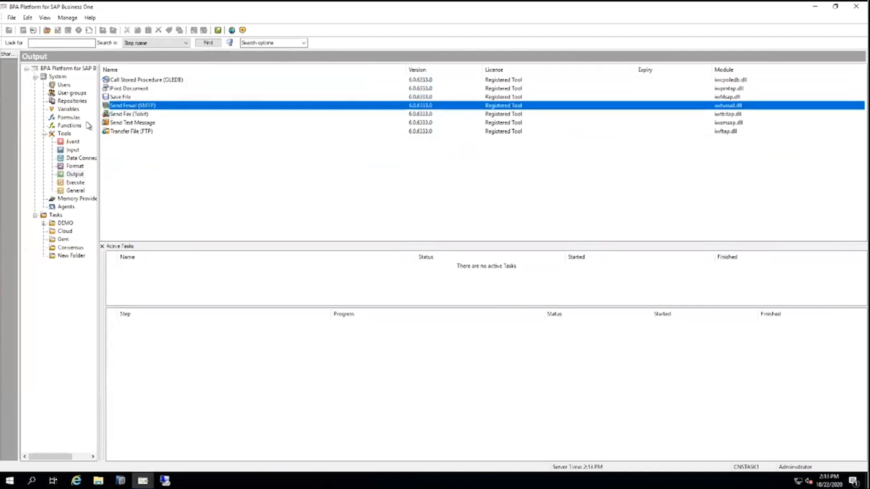
{"action": "left_click", "coordinate": [126, 98]}
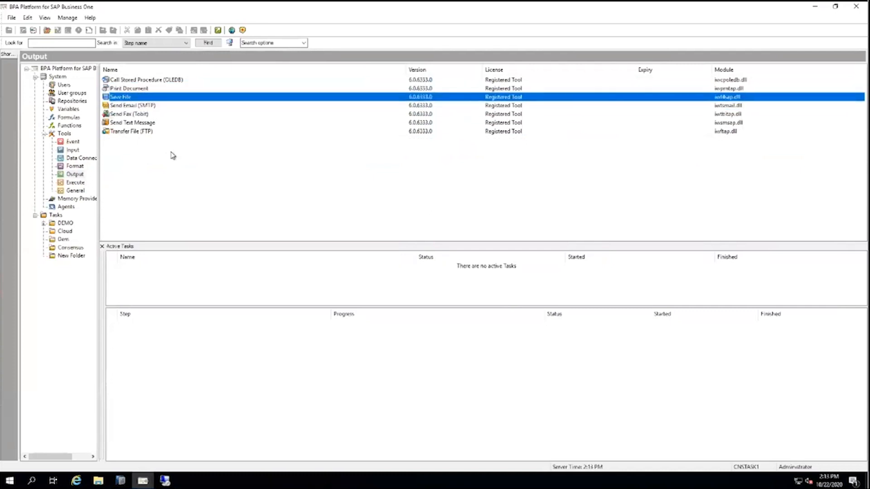
{"action": "left_click", "coordinate": [143, 114]}
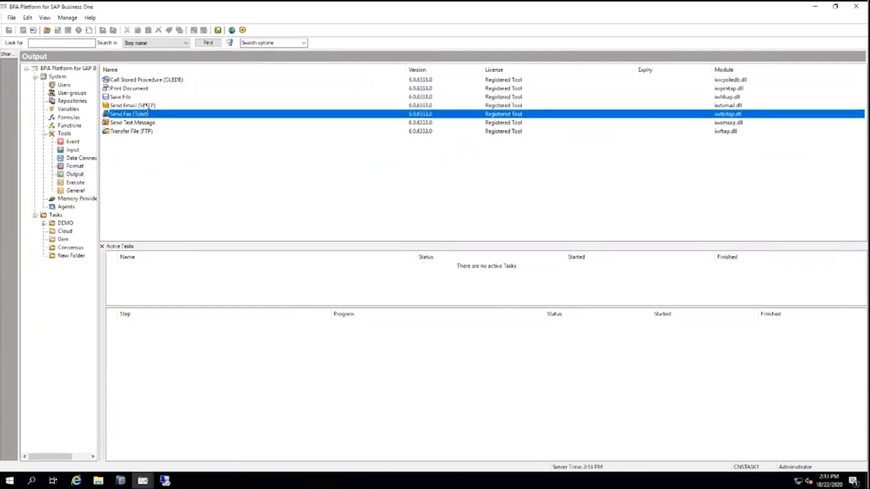
{"action": "left_click", "coordinate": [146, 105]}
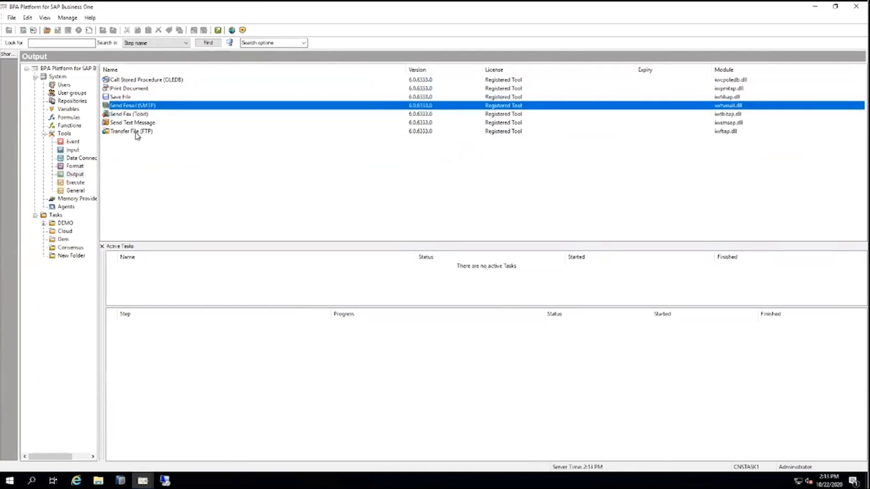
{"action": "left_click", "coordinate": [137, 132]}
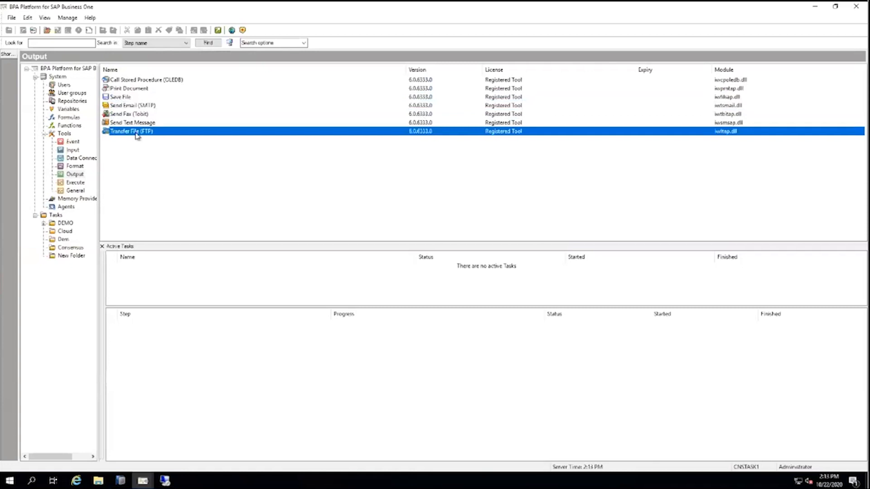
Examine the Execute tools, covering Call Stored Procedure (OLEDB), Call Task and Run VBScript.
{"action": "left_click", "coordinate": [68, 182]}
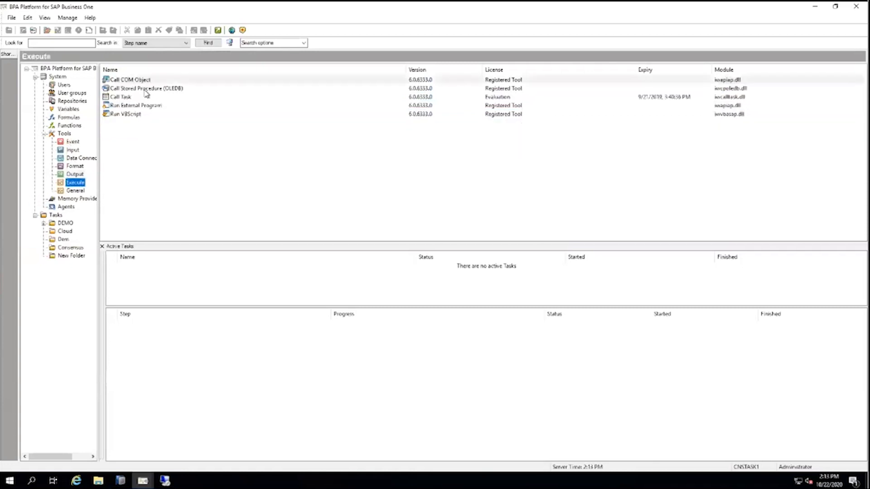
{"action": "left_click", "coordinate": [145, 89]}
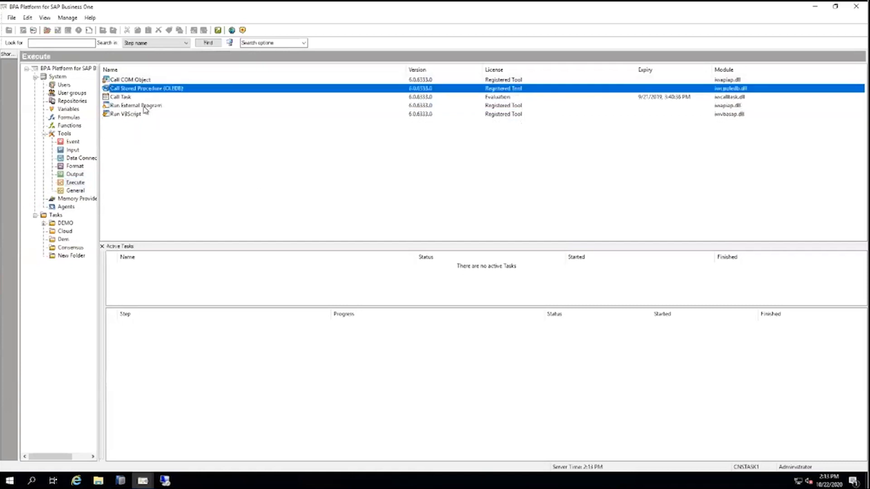
{"action": "left_click", "coordinate": [130, 97]}
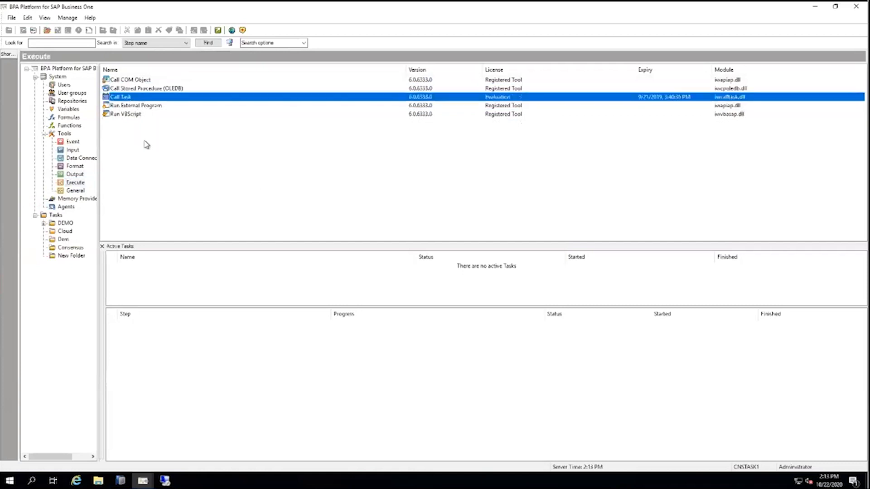
{"action": "left_click", "coordinate": [131, 116]}
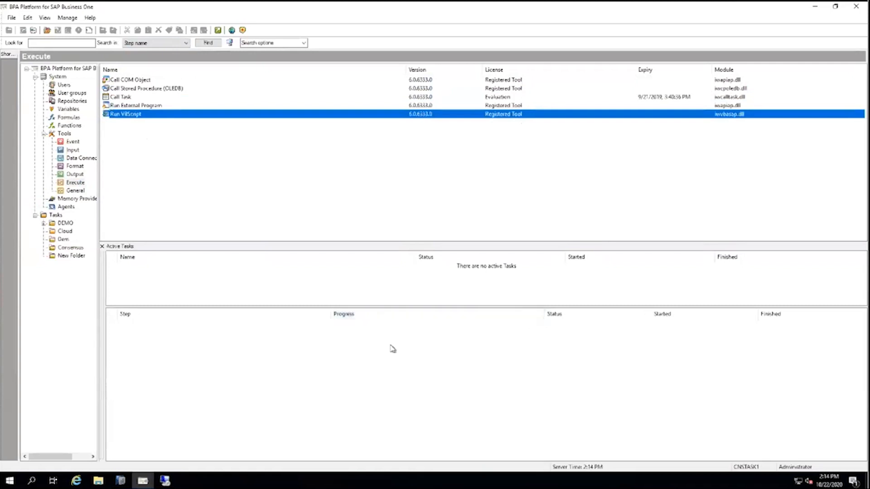
Review the General category's tools: File Management, Filter Data and Parse Text.
{"action": "left_click", "coordinate": [73, 191]}
{"action": "left_click", "coordinate": [135, 80]}
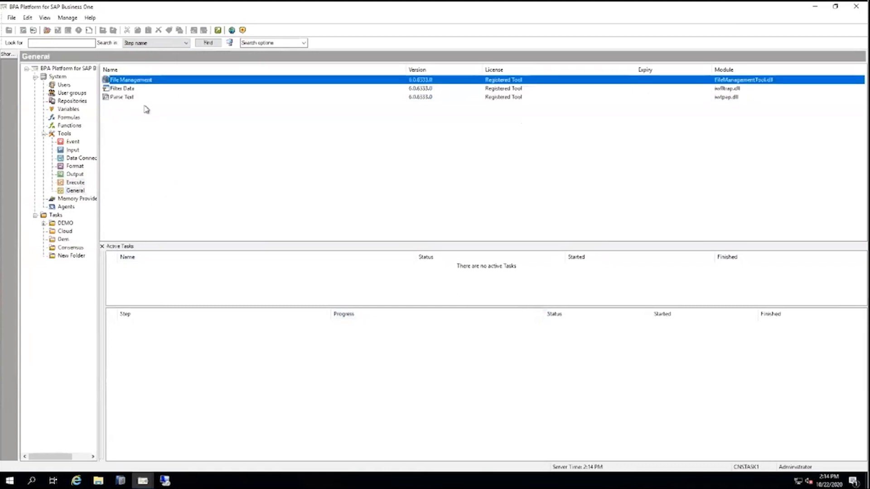
{"action": "left_click", "coordinate": [141, 98]}
{"action": "left_click", "coordinate": [147, 87]}
{"action": "left_click", "coordinate": [146, 82]}
Display the Dem task folder, and switch to SAP Business One to view the Acme Demo and Consensus Demo Co. cockpits.
{"action": "left_click", "coordinate": [64, 240]}
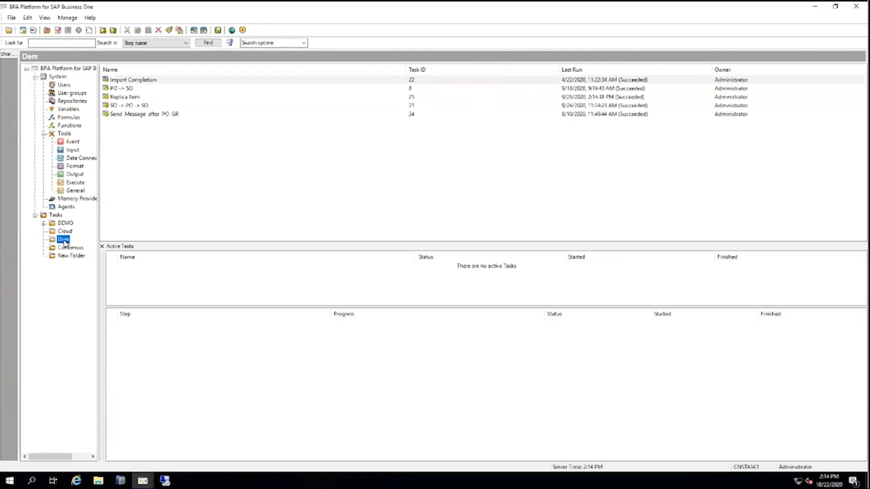
{"action": "left_click", "coordinate": [164, 480]}
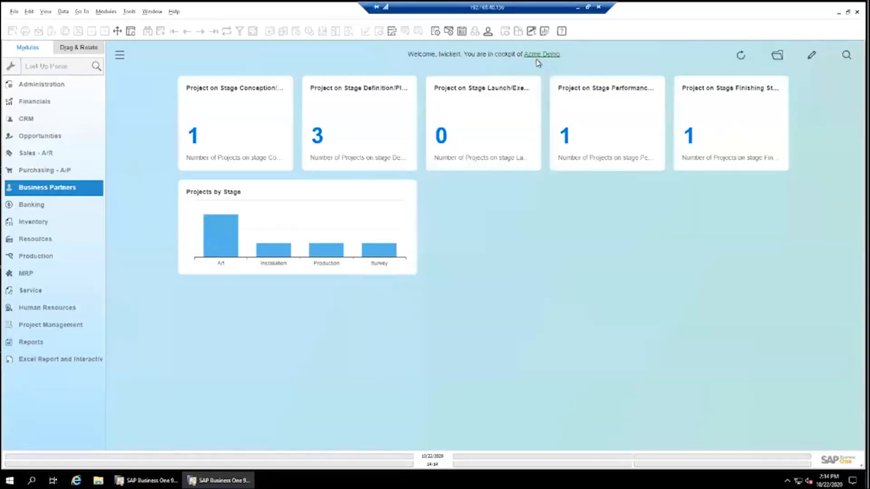
{"action": "left_click", "coordinate": [148, 480]}
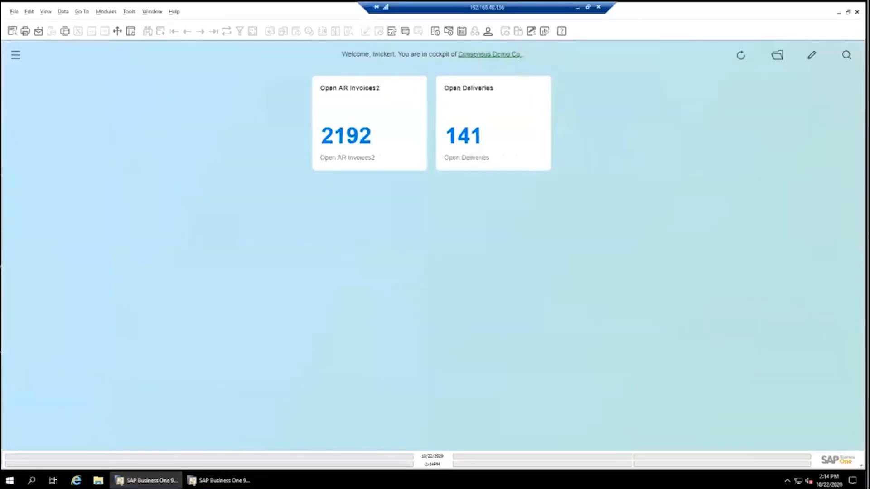
{"action": "left_click", "coordinate": [222, 480]}
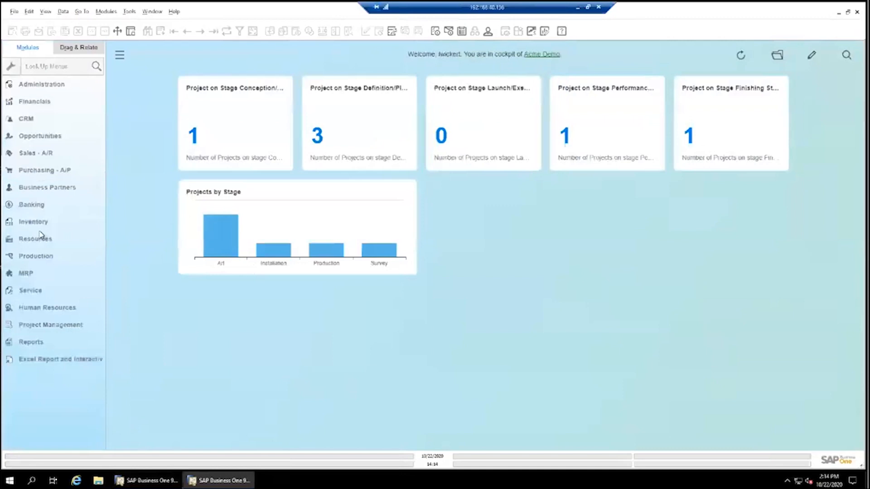
Open the inventory Item Master Data form in Acme Demo and start a new item record.
{"action": "left_click", "coordinate": [36, 227]}
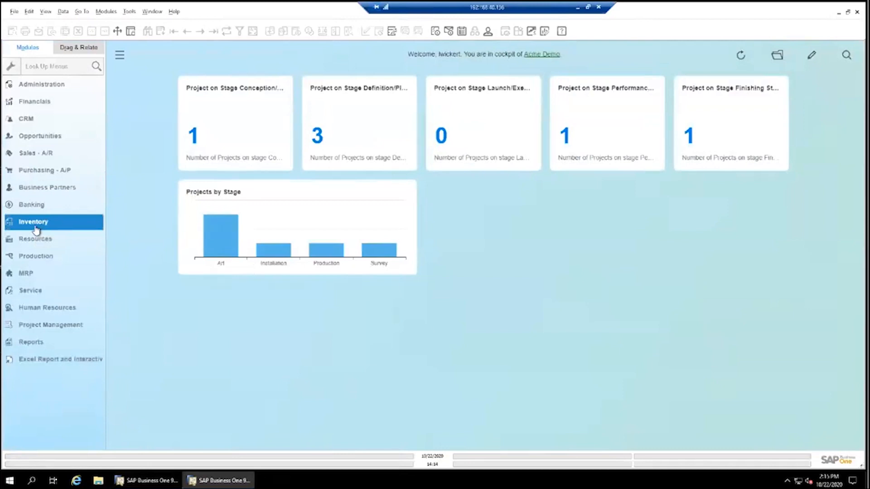
{"action": "left_click", "coordinate": [36, 226]}
{"action": "left_click", "coordinate": [40, 185]}
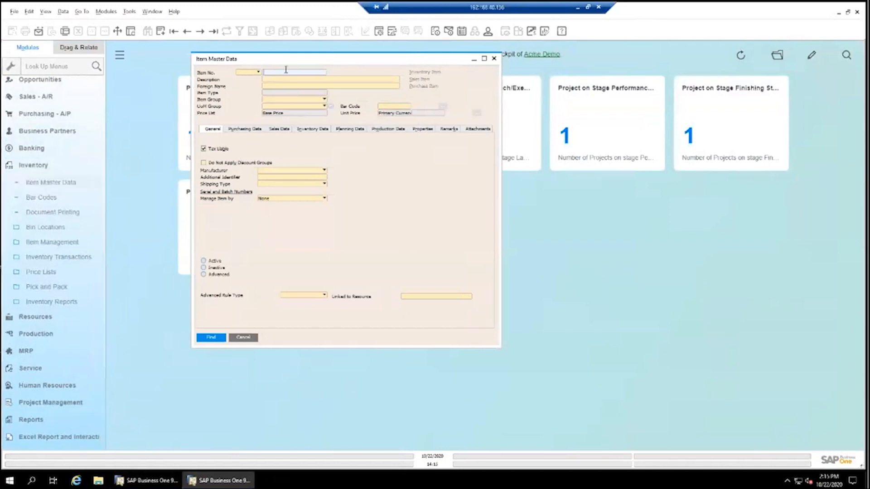
{"action": "left_click_drag", "start_coordinate": [290, 60], "coordinate": [327, 145]}
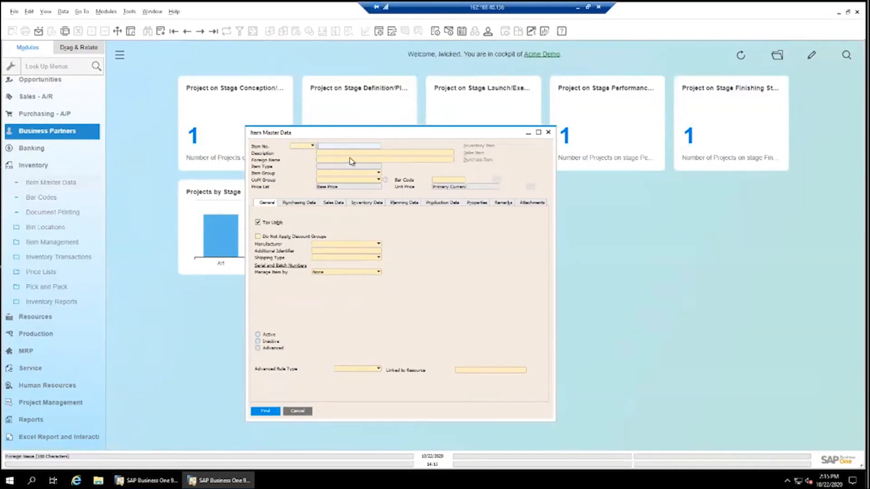
{"action": "key", "text": "ctrl+a"}
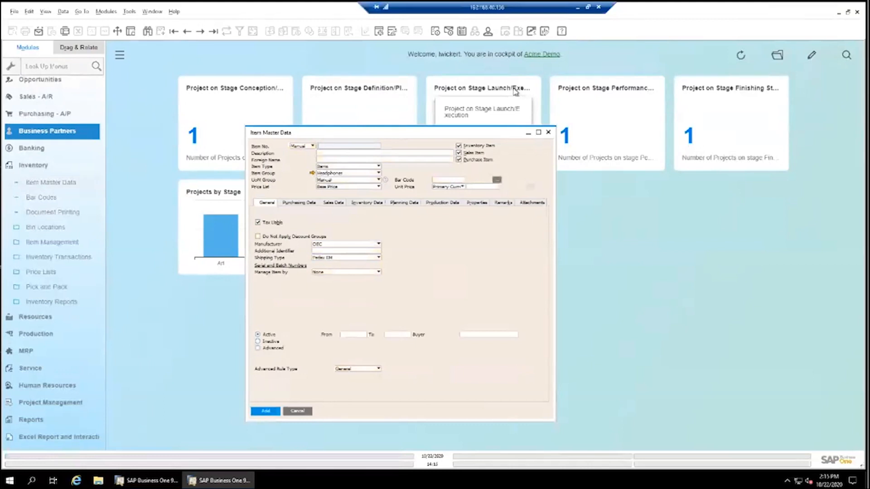
Enter CustomerDay as both the item number and the description of the new Acme Demo item.
{"action": "type", "text": "CustomerDay"}
{"action": "key", "text": "shift+Home"}
{"action": "key", "text": "ctrl+c"}
{"action": "key", "text": "Tab"}
{"action": "key", "text": "ctrl+v"}
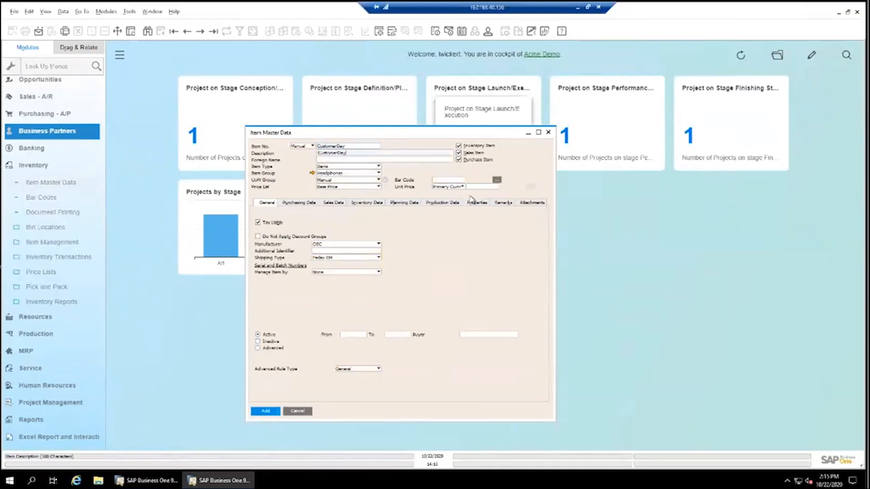
Search the Consensus Demo Co. item master data for the item number CustomerDay.
{"action": "left_click", "coordinate": [146, 480]}
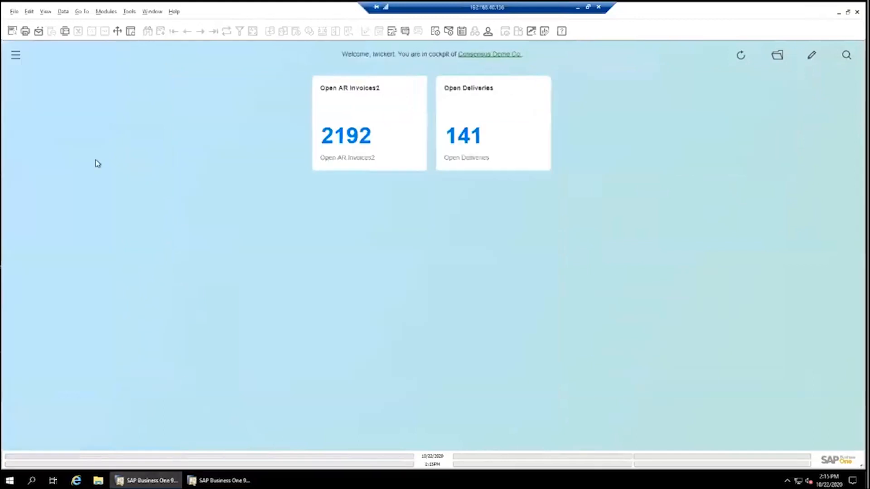
{"action": "left_click", "coordinate": [15, 54]}
{"action": "left_click", "coordinate": [34, 222]}
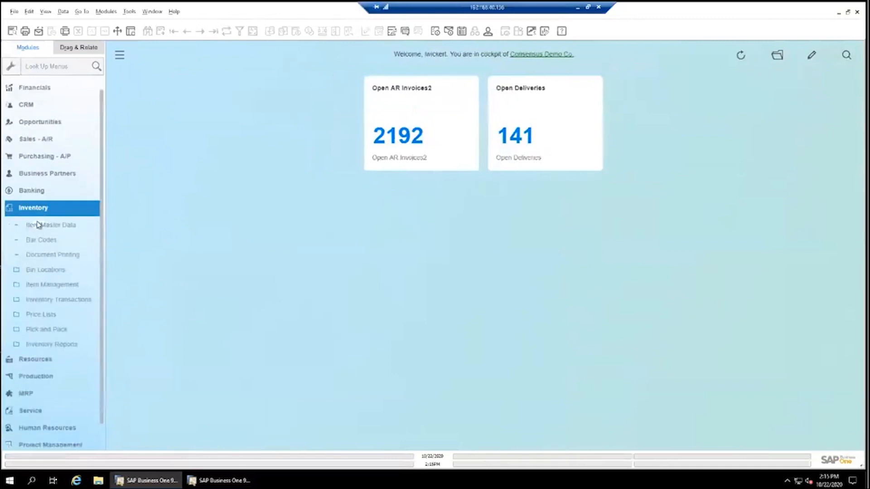
{"action": "scroll", "coordinate": [39, 229], "scroll_direction": "down", "scroll_amount": 1}
{"action": "left_click", "coordinate": [40, 200]}
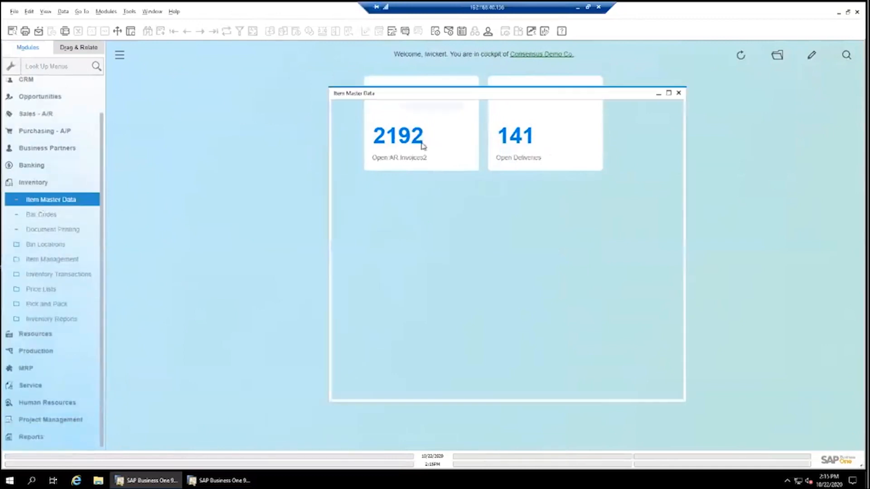
{"action": "key", "text": "ctrl+v"}
{"action": "key", "text": "Return"}
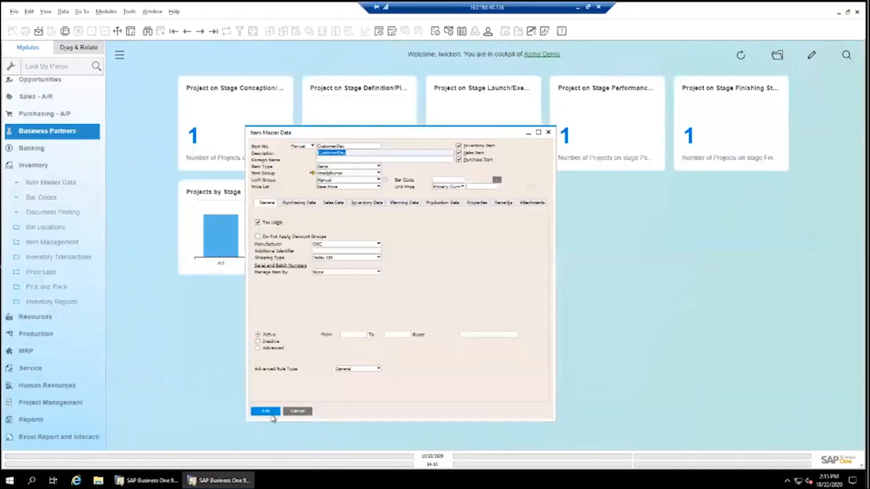
Add the CustomerDay item in Acme Demo and monitor the Replica Item task's GET Item and ADD Items steps in BPA Platform.
{"action": "left_click", "coordinate": [270, 413]}
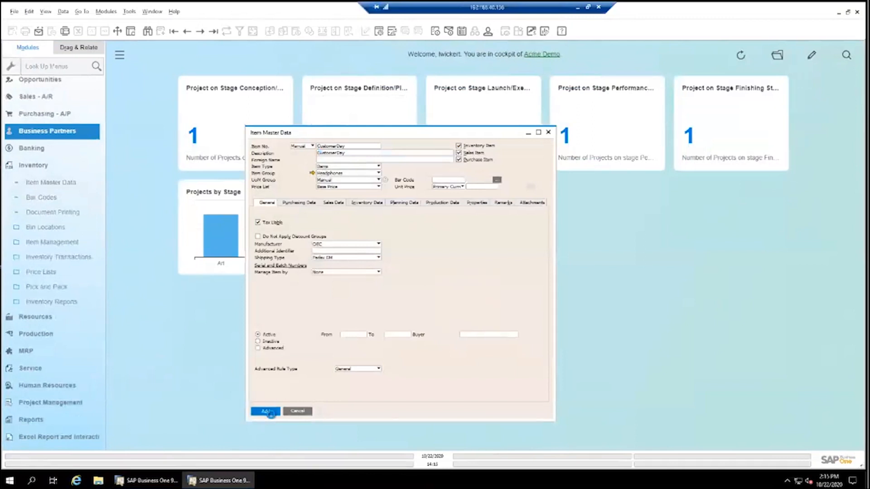
{"action": "left_click", "coordinate": [579, 8]}
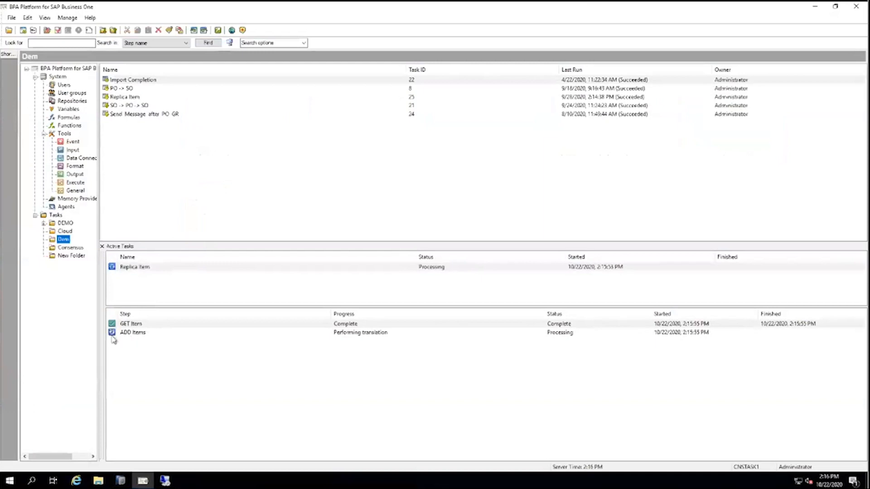
{"action": "left_click", "coordinate": [153, 324]}
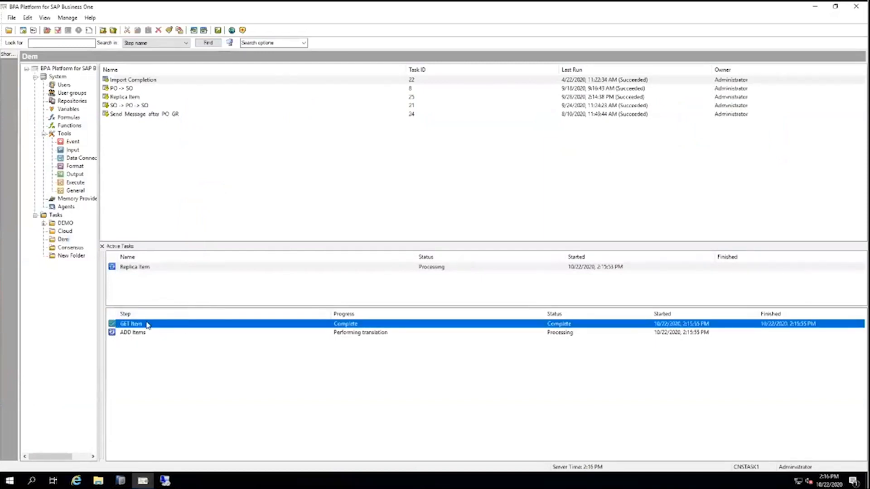
{"action": "left_click", "coordinate": [121, 333]}
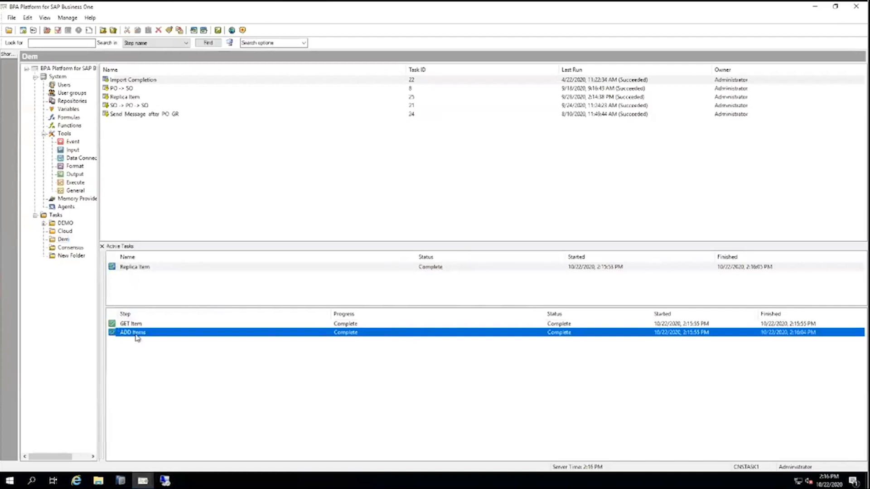
Switch to SAP Business One and look up the CustomerDay item in Consensus Demo Co.
{"action": "left_click", "coordinate": [165, 480]}
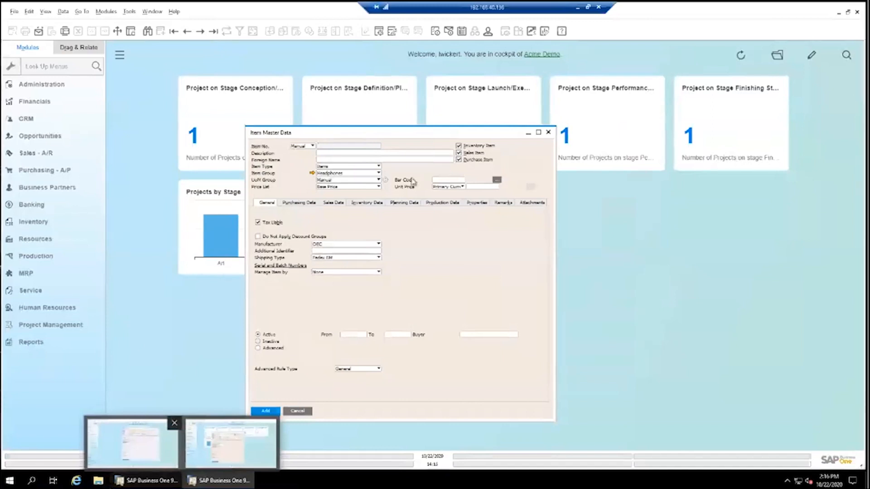
{"action": "left_click", "coordinate": [131, 442]}
{"action": "left_click", "coordinate": [344, 392]}
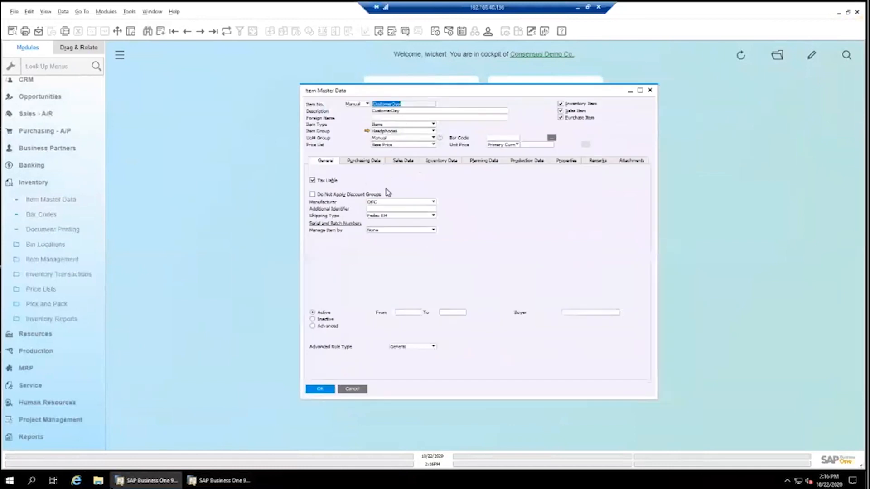
Switch to BPA Platform and open the design of the Replica Item task from the Dem folder.
{"action": "left_click", "coordinate": [580, 6]}
{"action": "left_click", "coordinate": [580, 7]}
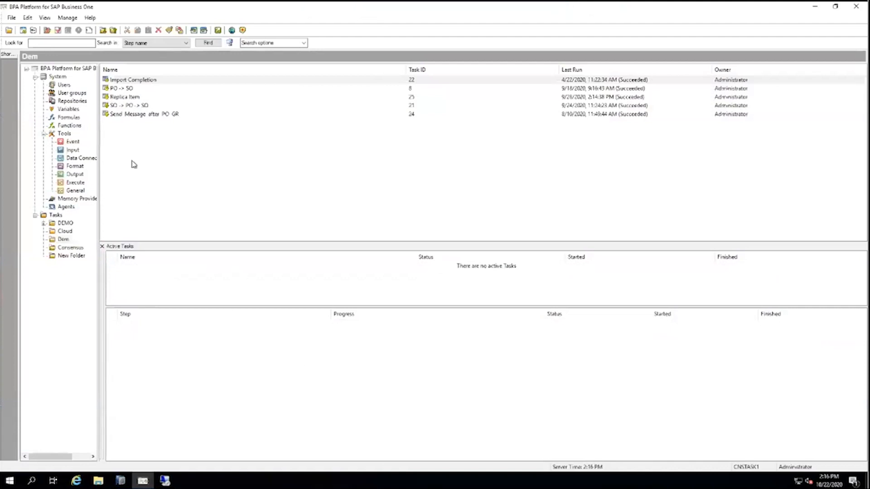
{"action": "left_click", "coordinate": [122, 98]}
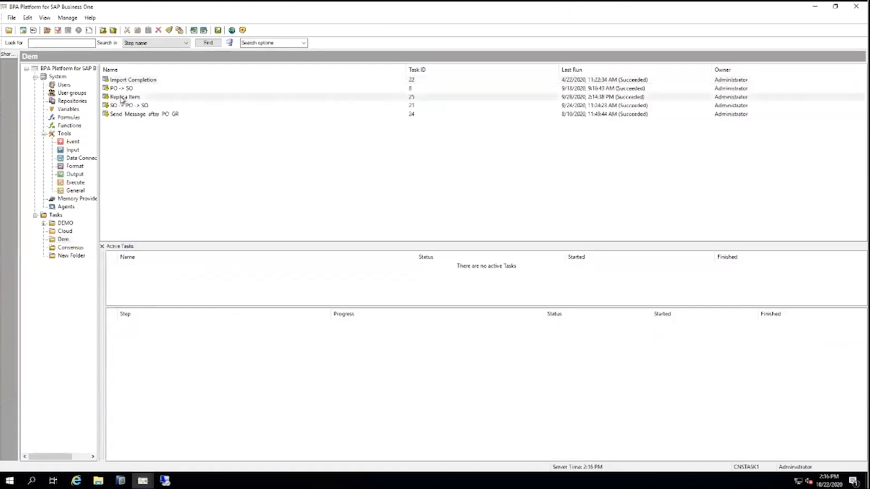
{"action": "left_click", "coordinate": [122, 98]}
{"action": "double_click", "coordinate": [122, 98]}
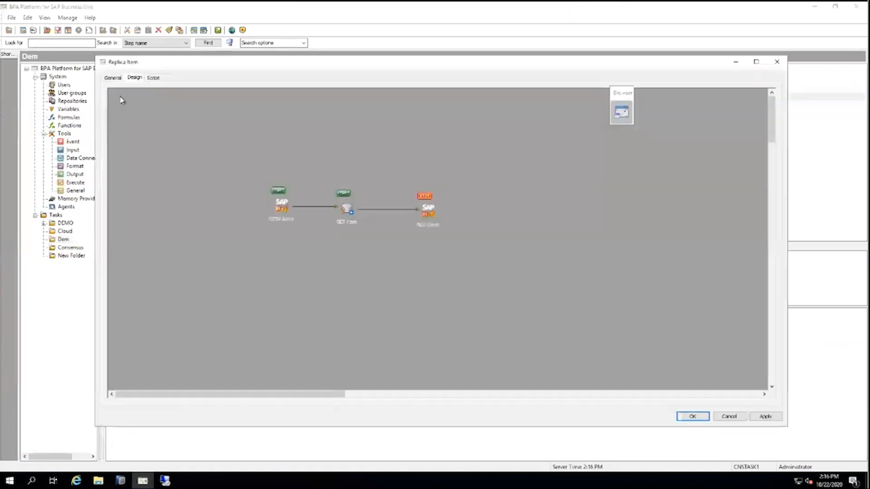
Inspect the Replica Item task's first SAP step and its ADD Items step, and close the task.
{"action": "double_click", "coordinate": [283, 208]}
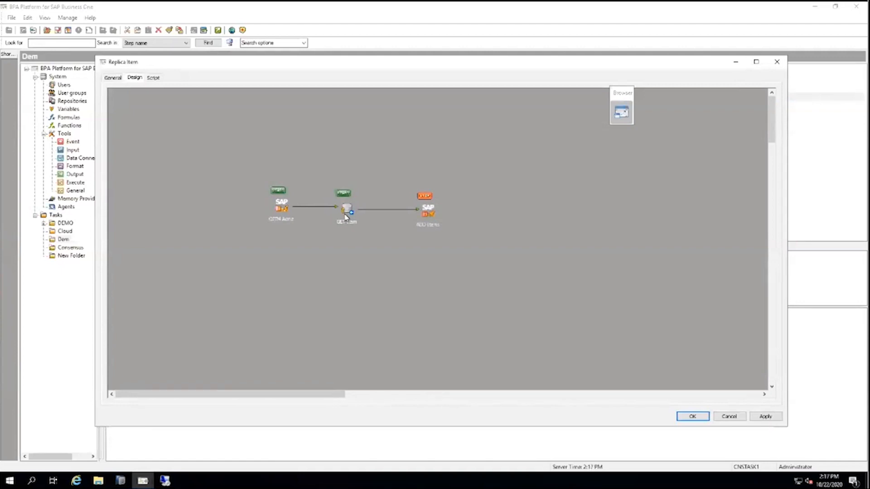
{"action": "double_click", "coordinate": [428, 212]}
{"action": "left_click", "coordinate": [430, 218]}
{"action": "left_click", "coordinate": [359, 451]}
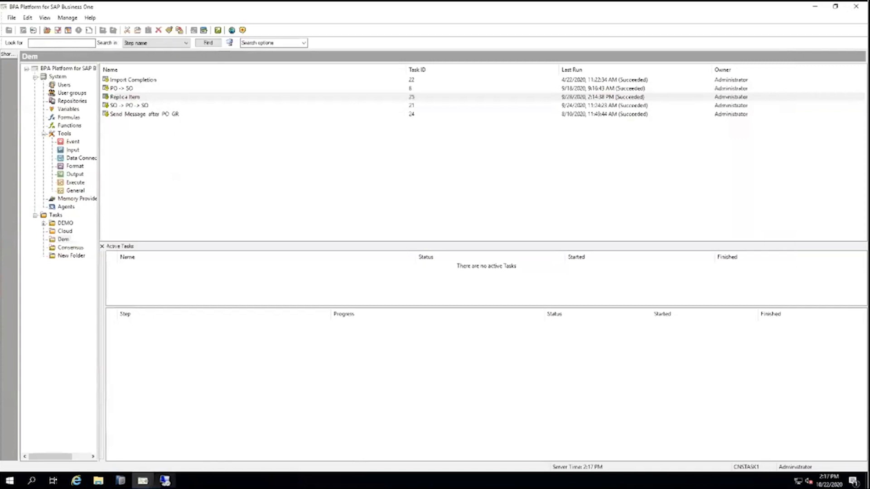
Switch to SAP Business One and close the Item Master Data forms in Consensus Demo Co. and Acme Demo.
{"action": "mouse_move", "coordinate": [165, 480]}
{"action": "left_click", "coordinate": [188, 465]}
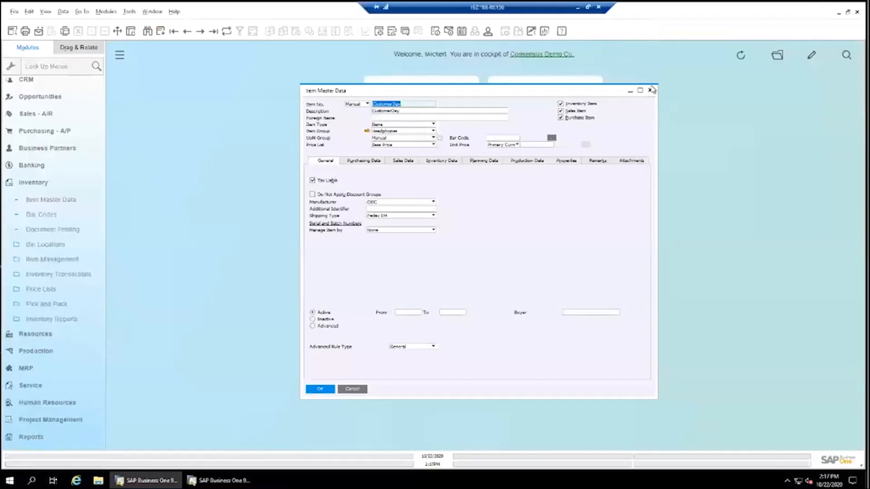
{"action": "left_click", "coordinate": [652, 91]}
{"action": "left_click", "coordinate": [220, 480]}
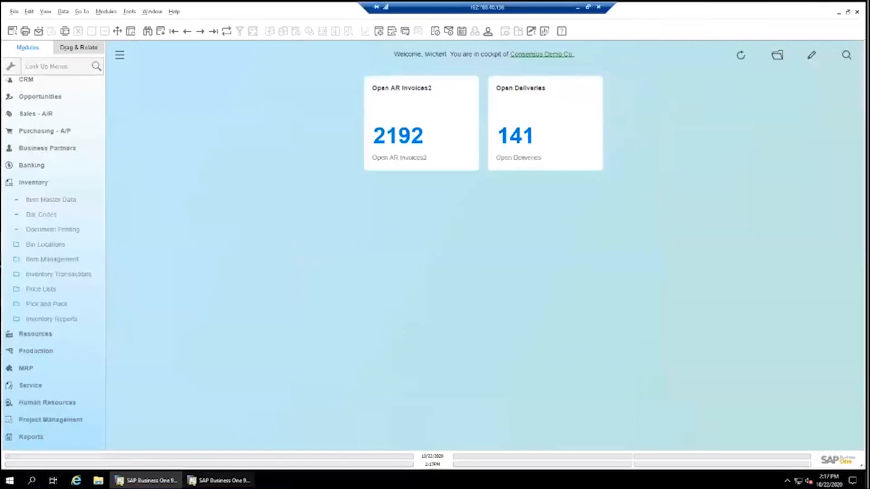
{"action": "left_click", "coordinate": [548, 135]}
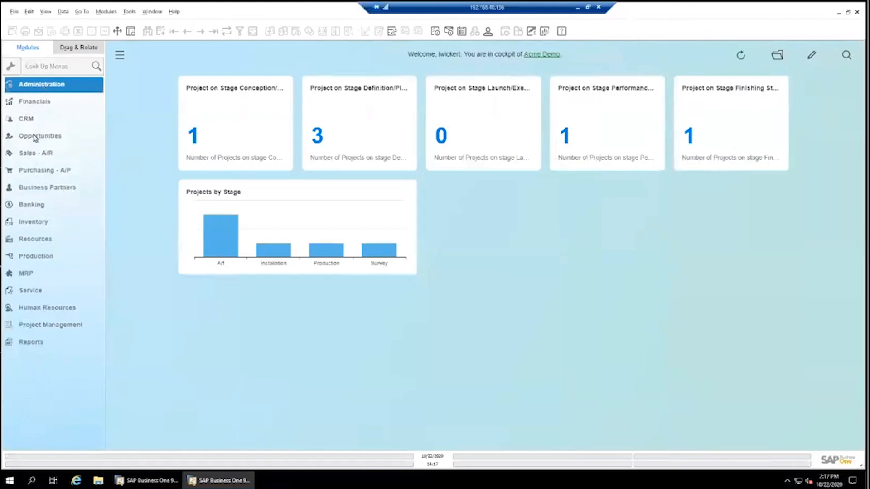
Open a blank purchase order in Acme Demo and reposition its window over the cockpit.
{"action": "left_click", "coordinate": [42, 175]}
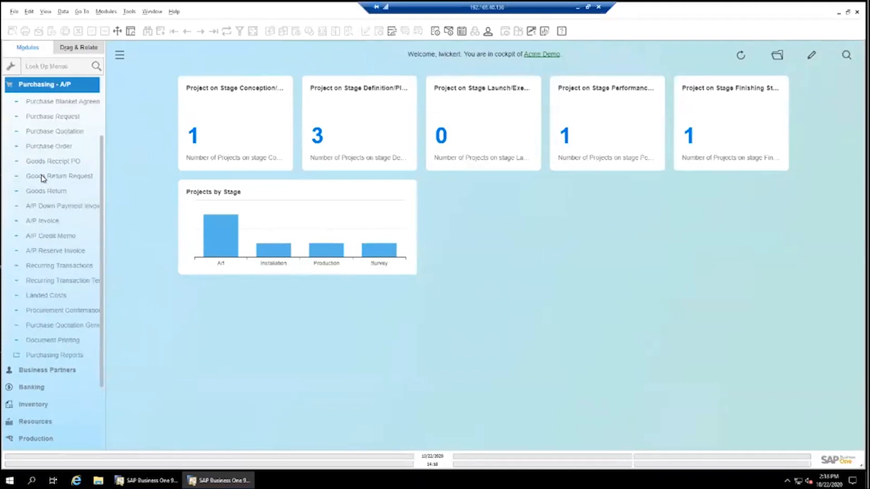
{"action": "left_click", "coordinate": [64, 145]}
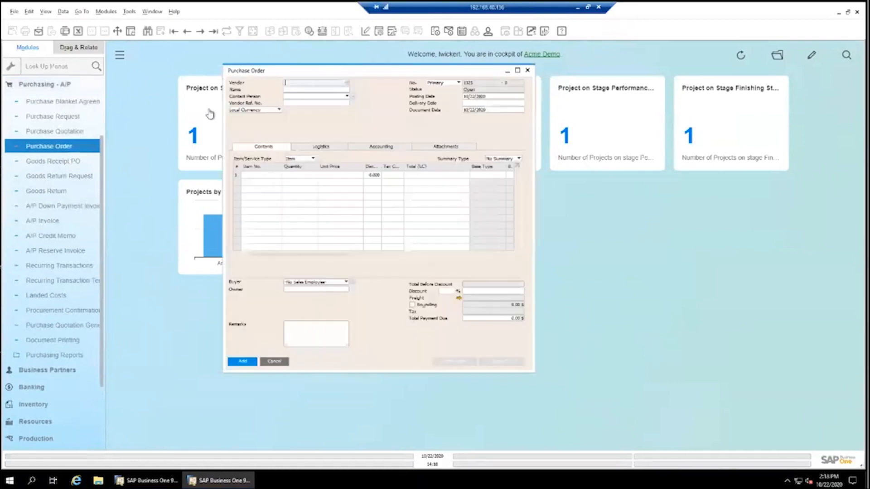
{"action": "left_click_drag", "start_coordinate": [304, 76], "coordinate": [317, 95]}
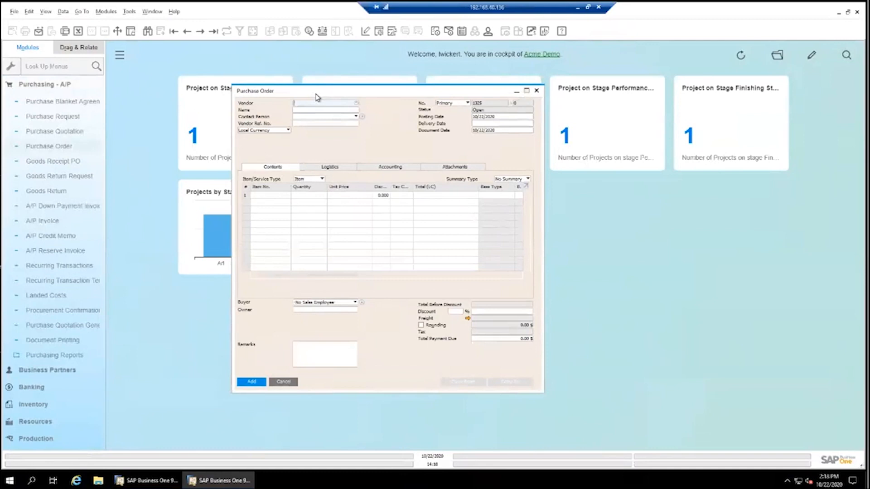
Set the vendor of the blank purchase order in Acme Demo to MAT.
{"action": "type", "text": "mat"}
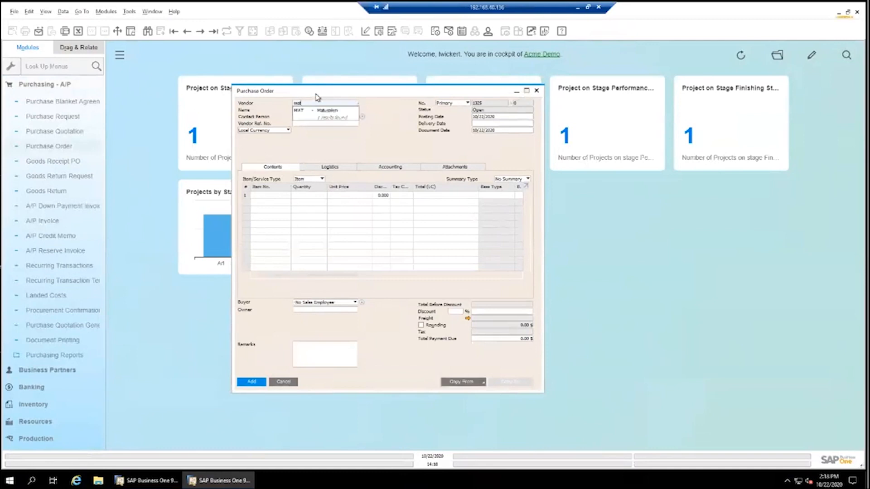
{"action": "key", "text": "Tab"}
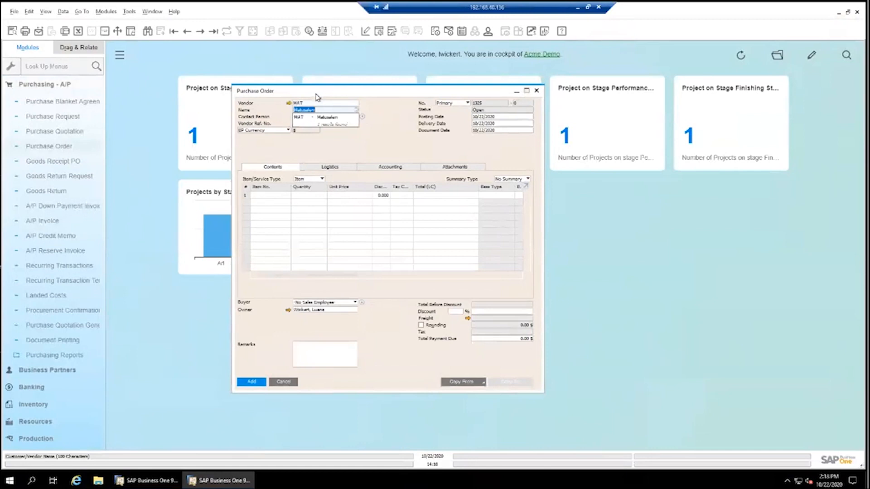
{"action": "left_click", "coordinate": [327, 153]}
Enter item A00001 with a quantity of 5 on the first line of the purchase order.
{"action": "left_click", "coordinate": [260, 201]}
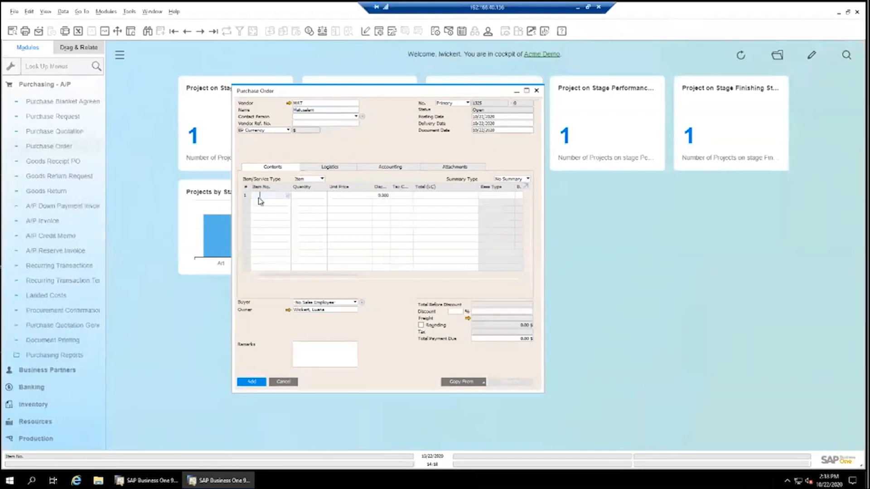
{"action": "key", "text": "Tab"}
{"action": "type", "text": "a"}
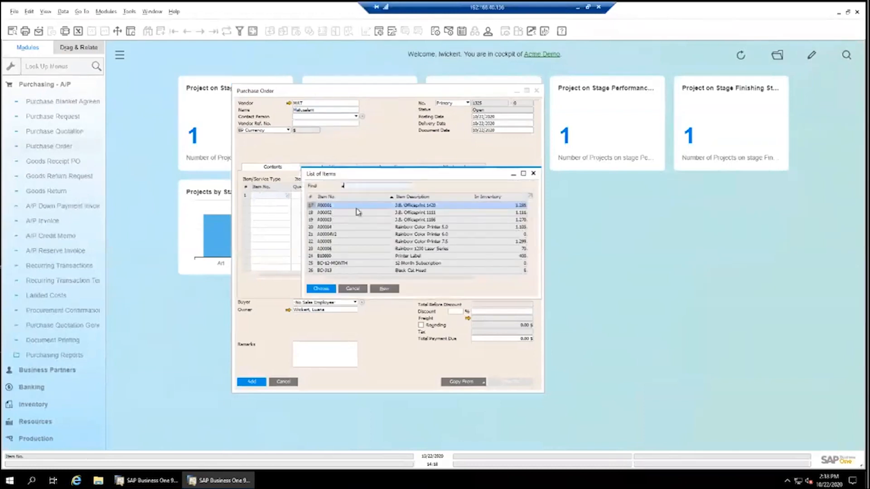
{"action": "key", "text": "Return"}
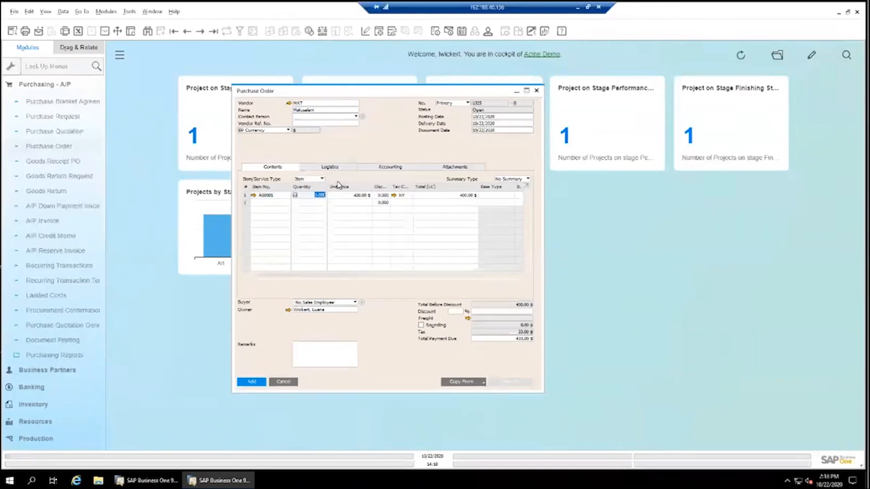
{"action": "type", "text": "5"}
{"action": "key", "text": "Tab"}
Enter item A00002 with a quantity of 6 on the second line and add the purchase order.
{"action": "left_click", "coordinate": [269, 205]}
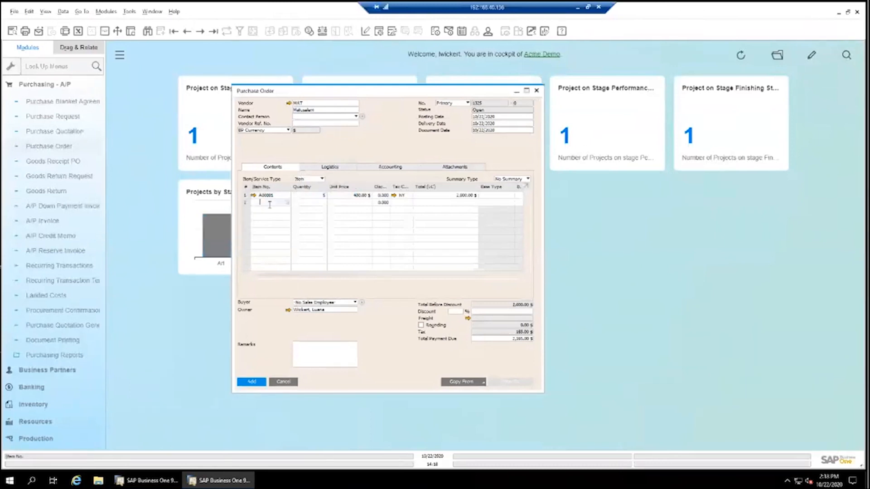
{"action": "key", "text": "Tab"}
{"action": "type", "text": "a"}
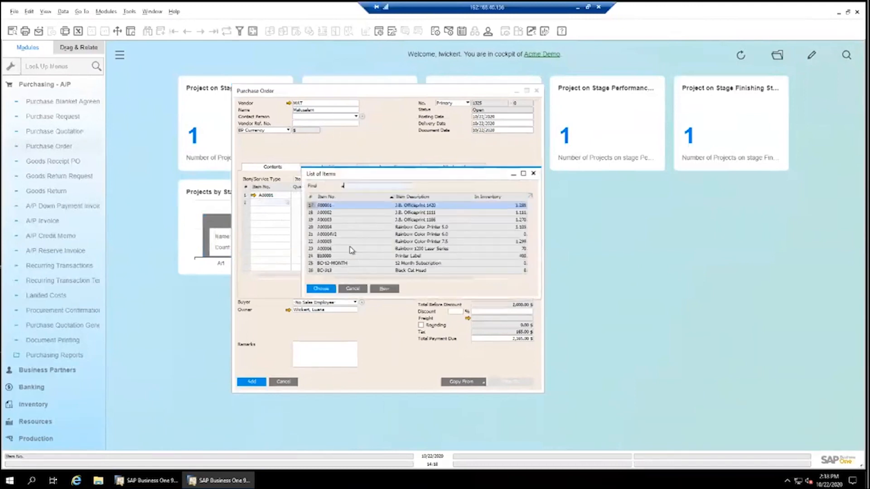
{"action": "left_click", "coordinate": [347, 213]}
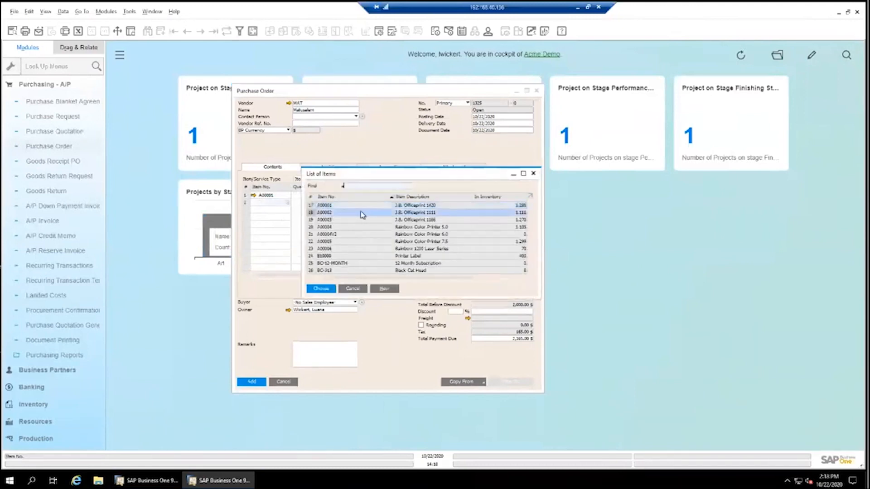
{"action": "double_click", "coordinate": [386, 213]}
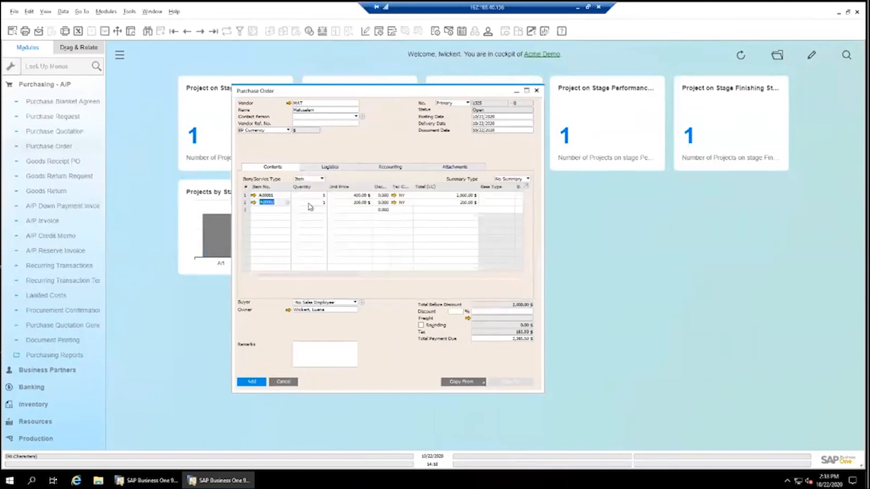
{"action": "type", "text": "6"}
{"action": "key", "text": "Tab"}
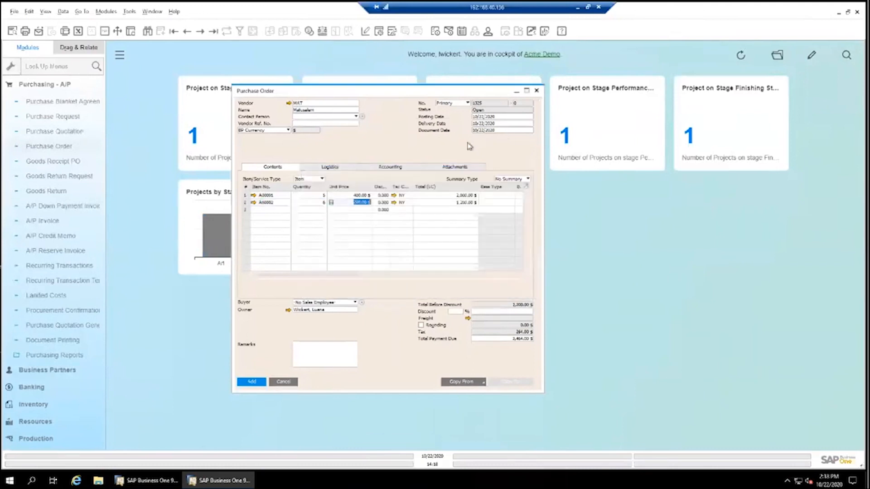
{"action": "left_click", "coordinate": [247, 383]}
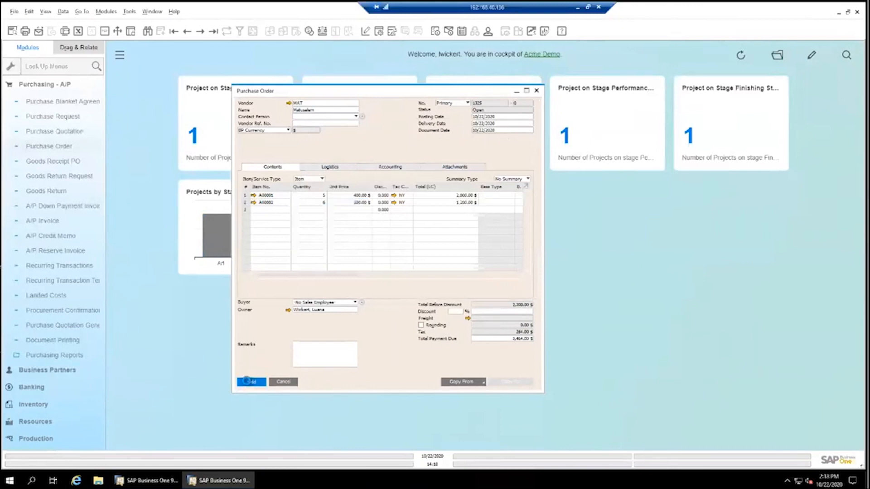
Switch to BPA Platform and examine the steps of the active PO -> SO task, including ADD SO DEMOUS.
{"action": "left_click", "coordinate": [579, 9]}
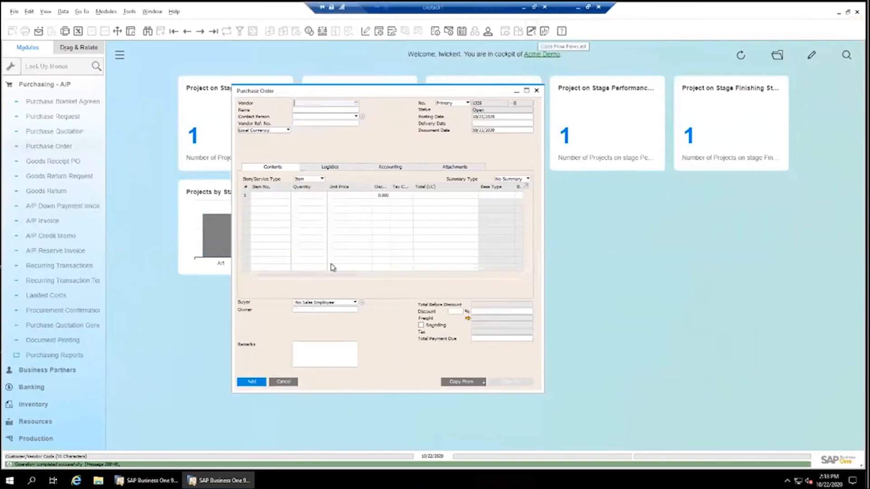
{"action": "left_click", "coordinate": [136, 267]}
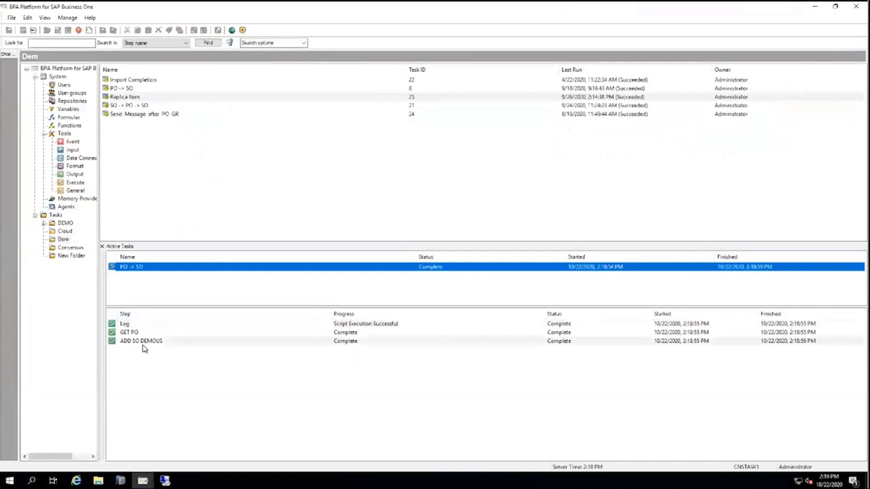
{"action": "left_click", "coordinate": [143, 341]}
Switch to Consensus Demo Co. in SAP Business One and open the Sales Order form under Sales - A/R.
{"action": "left_click", "coordinate": [166, 480]}
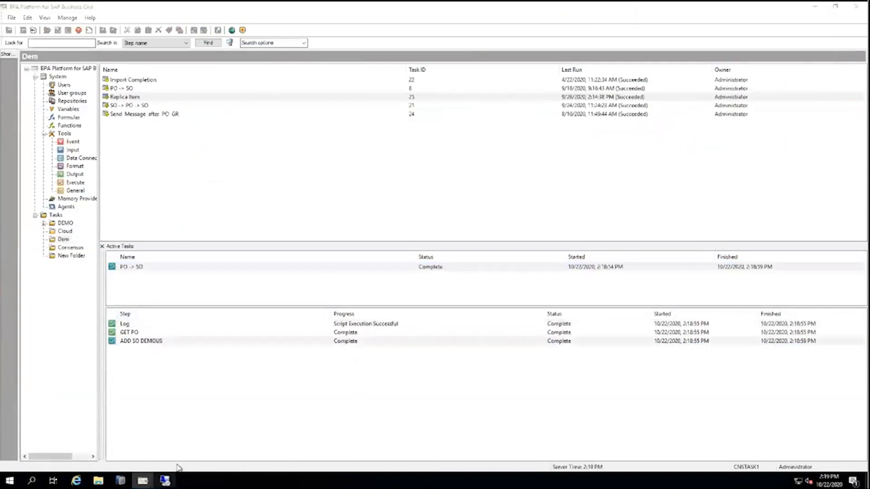
{"action": "left_click", "coordinate": [158, 480]}
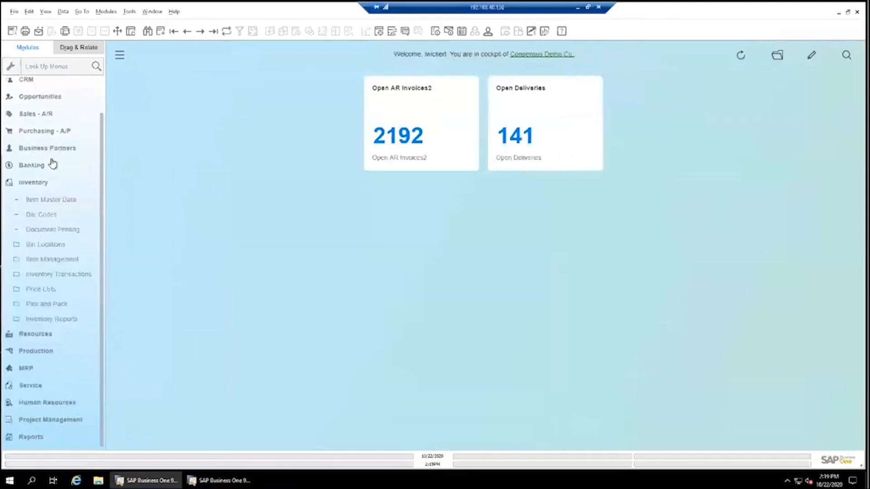
{"action": "left_click", "coordinate": [38, 183]}
{"action": "left_click", "coordinate": [42, 157]}
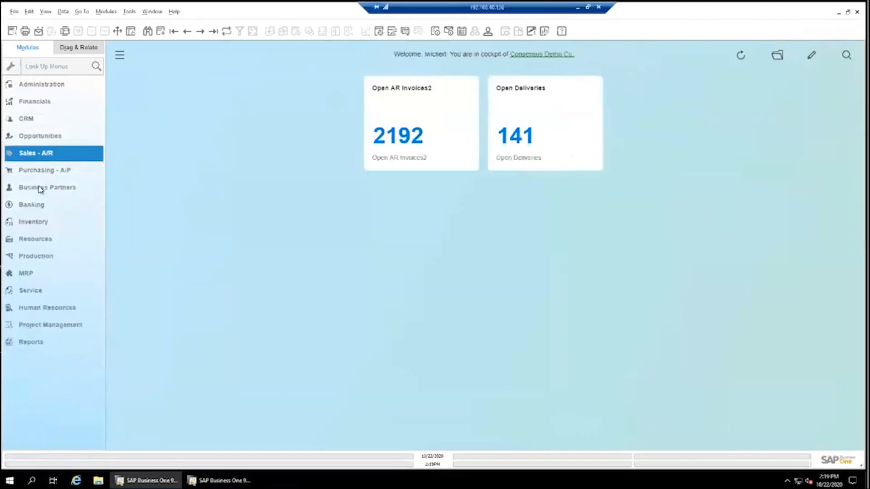
{"action": "left_click", "coordinate": [49, 132]}
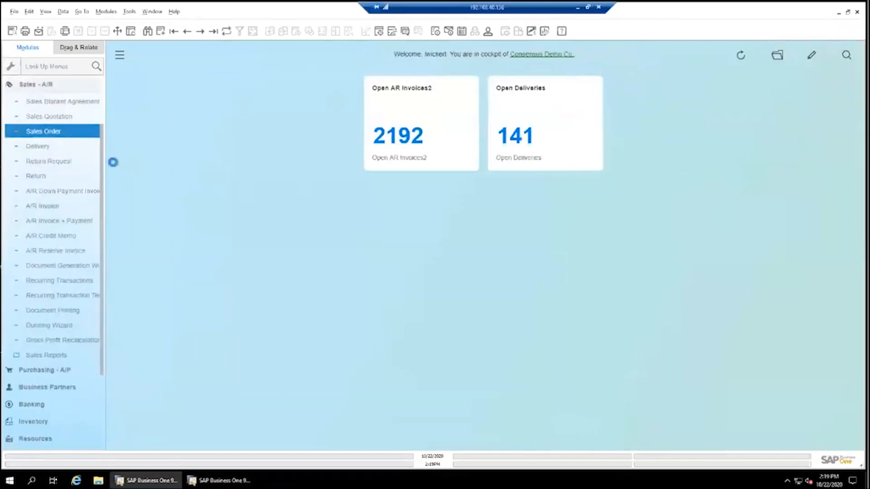
Browse to the newest sales order for customer MAT, discarding the blank form, and widen and reposition its window.
{"action": "left_click", "coordinate": [211, 35]}
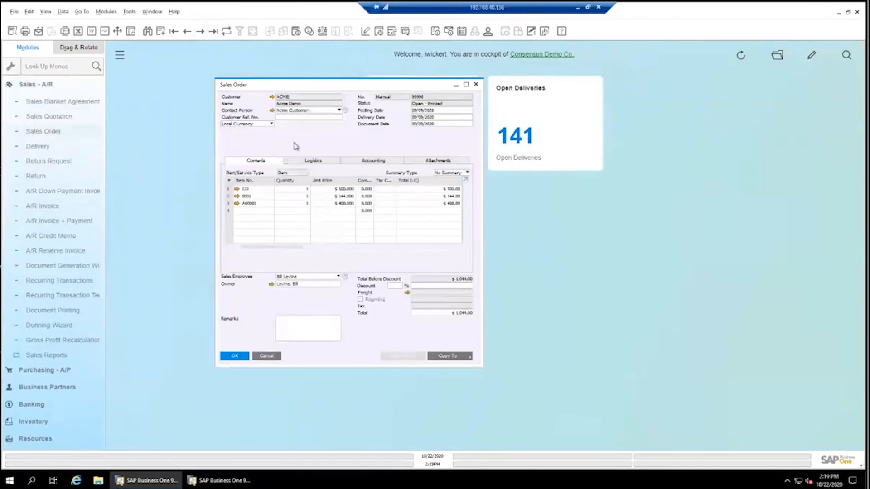
{"action": "key", "text": "ctrl+a"}
{"action": "key", "text": "ctrl+f"}
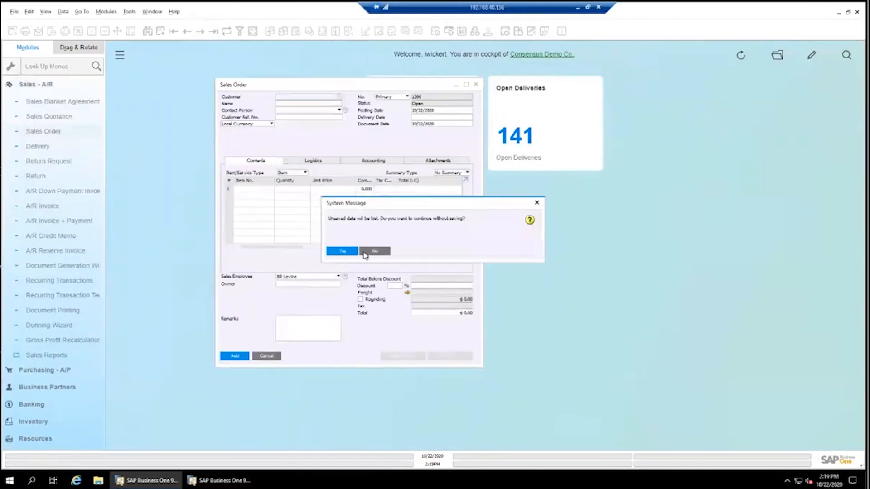
{"action": "left_click", "coordinate": [337, 252]}
{"action": "left_click_drag", "start_coordinate": [481, 187], "coordinate": [530, 187]}
{"action": "left_click_drag", "start_coordinate": [316, 91], "coordinate": [310, 100]}
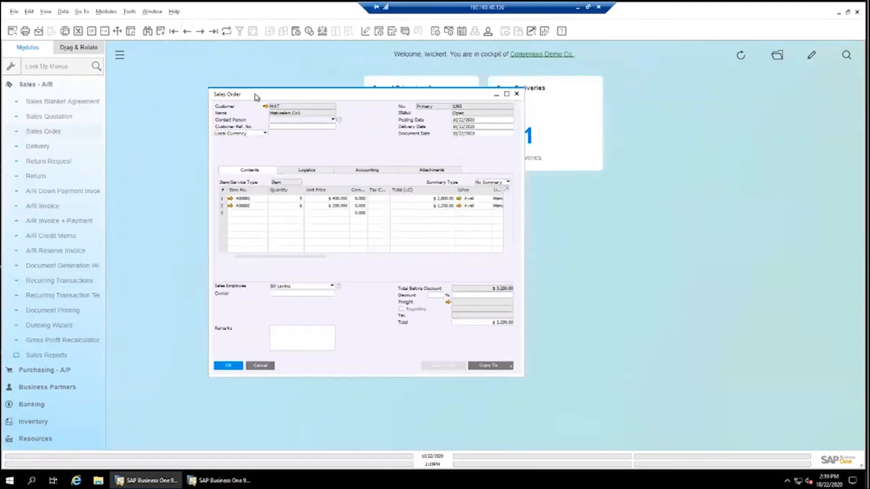
Check the change log of the MAT sales order, close it, and reposition the sales order window.
{"action": "left_click", "coordinate": [130, 11]}
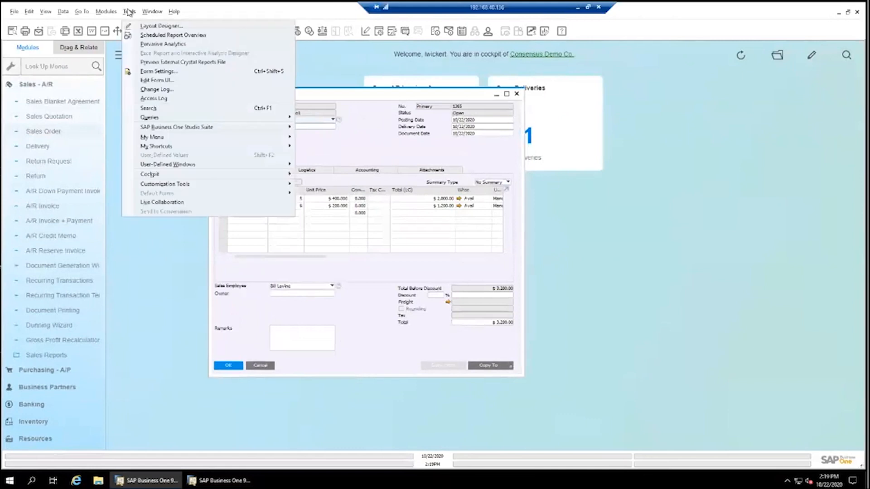
{"action": "left_click", "coordinate": [152, 89]}
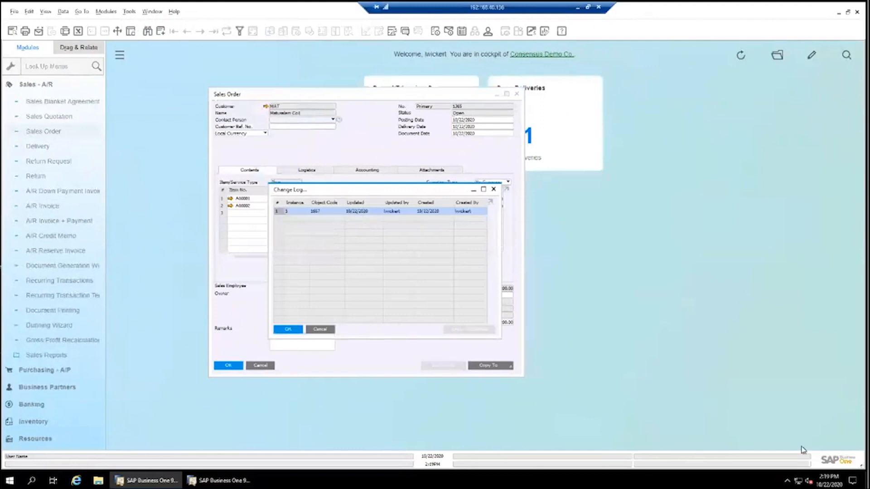
{"action": "left_click", "coordinate": [494, 189]}
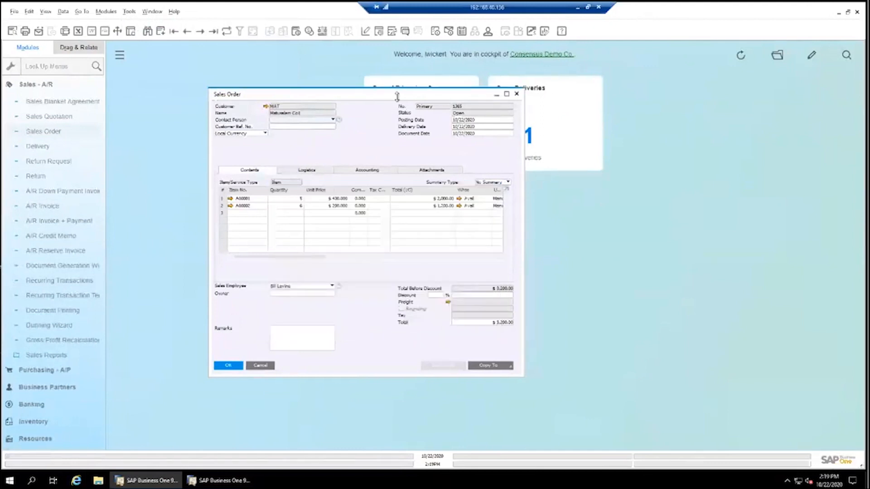
{"action": "left_click_drag", "start_coordinate": [371, 98], "coordinate": [382, 109]}
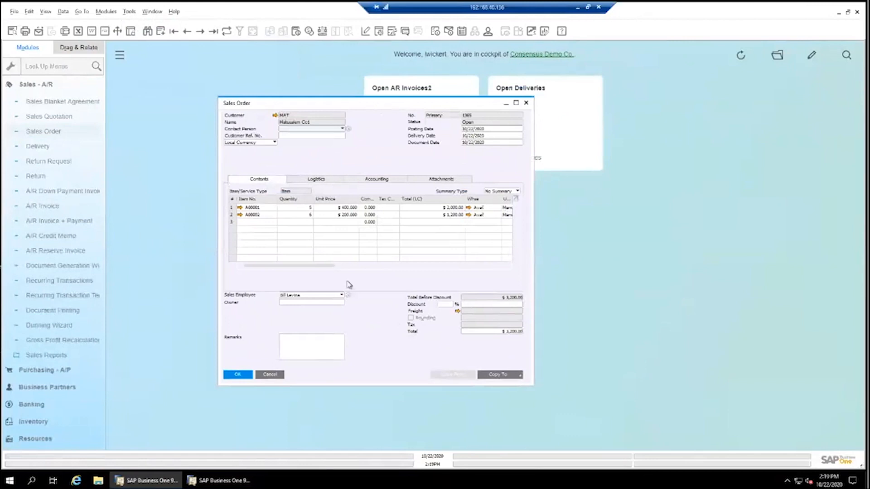
Switch to BPA Platform, move the Log step slightly closer to the first SAP step in the PO -> SO task's design, and save the task.
{"action": "left_click", "coordinate": [577, 7]}
{"action": "left_click", "coordinate": [135, 106]}
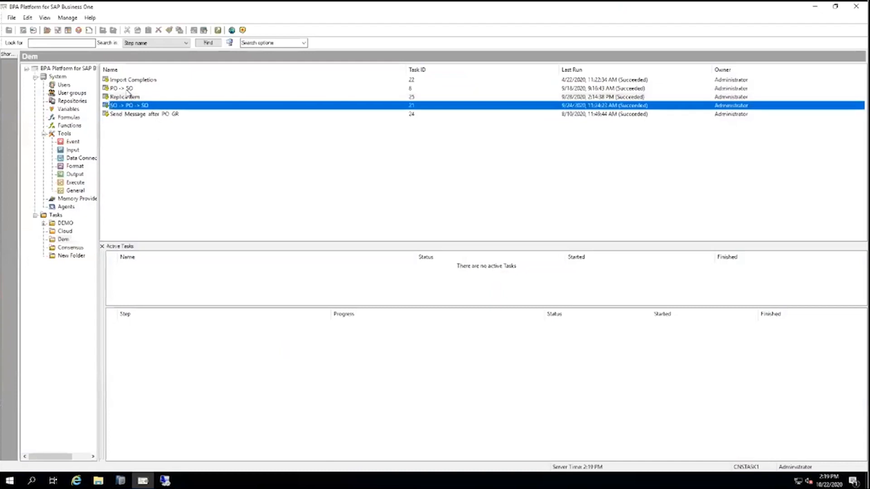
{"action": "double_click", "coordinate": [126, 88]}
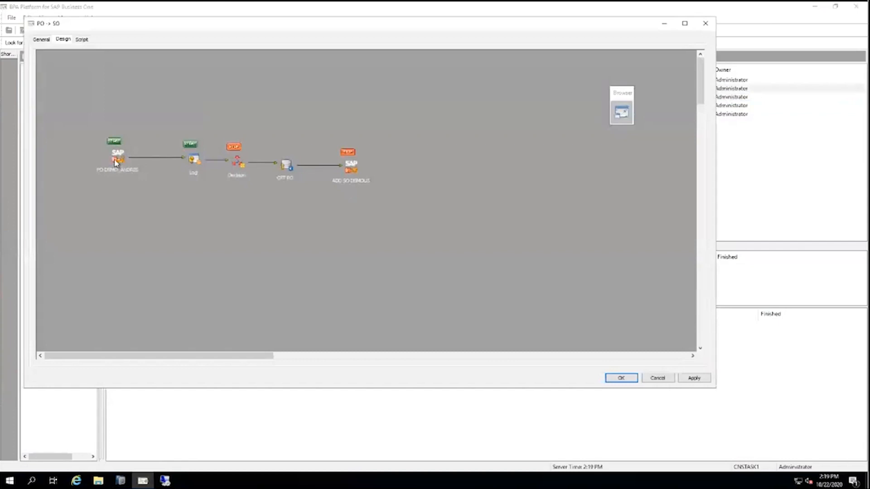
{"action": "left_click_drag", "start_coordinate": [184, 159], "coordinate": [183, 158]}
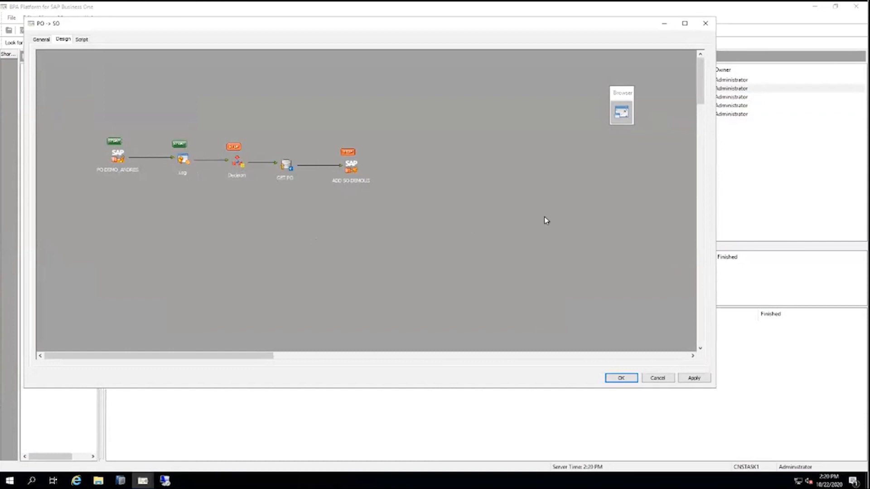
{"action": "left_click", "coordinate": [634, 382]}
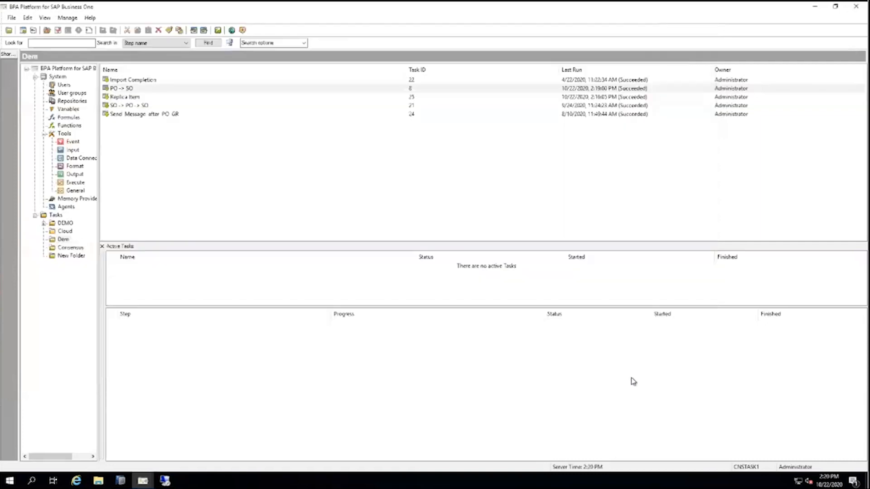